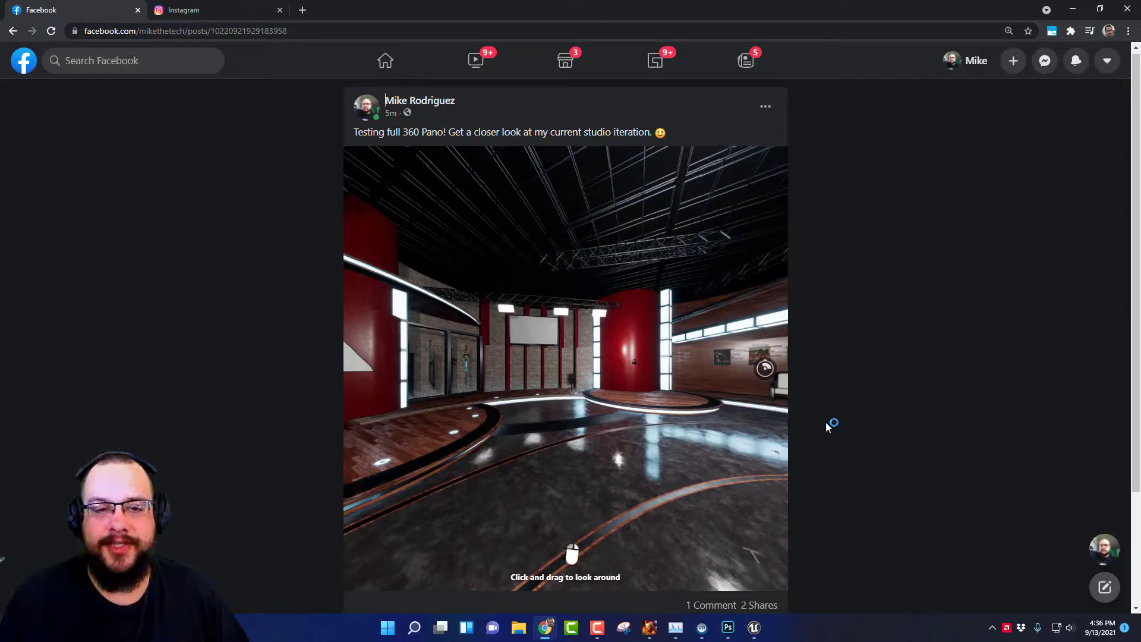
Look around the 360° studio panorama in the browser, past the red logo pillar to the desk
{"action": "mouse_move", "coordinate": [579, 381]}
{"action": "left_mouse_down"}
{"action": "mouse_move", "coordinate": [636, 359]}
{"action": "mouse_move", "coordinate": [482, 382]}
{"action": "mouse_move", "coordinate": [590, 359]}
{"action": "mouse_move", "coordinate": [495, 381]}
{"action": "mouse_move", "coordinate": [630, 367]}
{"action": "mouse_move", "coordinate": [498, 362]}
{"action": "mouse_move", "coordinate": [625, 365]}
{"action": "mouse_move", "coordinate": [516, 374]}
{"action": "mouse_move", "coordinate": [635, 360]}
{"action": "mouse_move", "coordinate": [521, 374]}
{"action": "mouse_move", "coordinate": [606, 380]}
{"action": "mouse_move", "coordinate": [543, 386]}
{"action": "mouse_move", "coordinate": [573, 333]}
{"action": "mouse_move", "coordinate": [558, 254]}
{"action": "mouse_move", "coordinate": [652, 450]}
{"action": "mouse_move", "coordinate": [629, 427]}
{"action": "mouse_move", "coordinate": [683, 366]}
{"action": "mouse_move", "coordinate": [557, 388]}
{"action": "mouse_move", "coordinate": [638, 356]}
{"action": "mouse_move", "coordinate": [515, 404]}
{"action": "mouse_move", "coordinate": [575, 376]}
{"action": "left_mouse_up"}
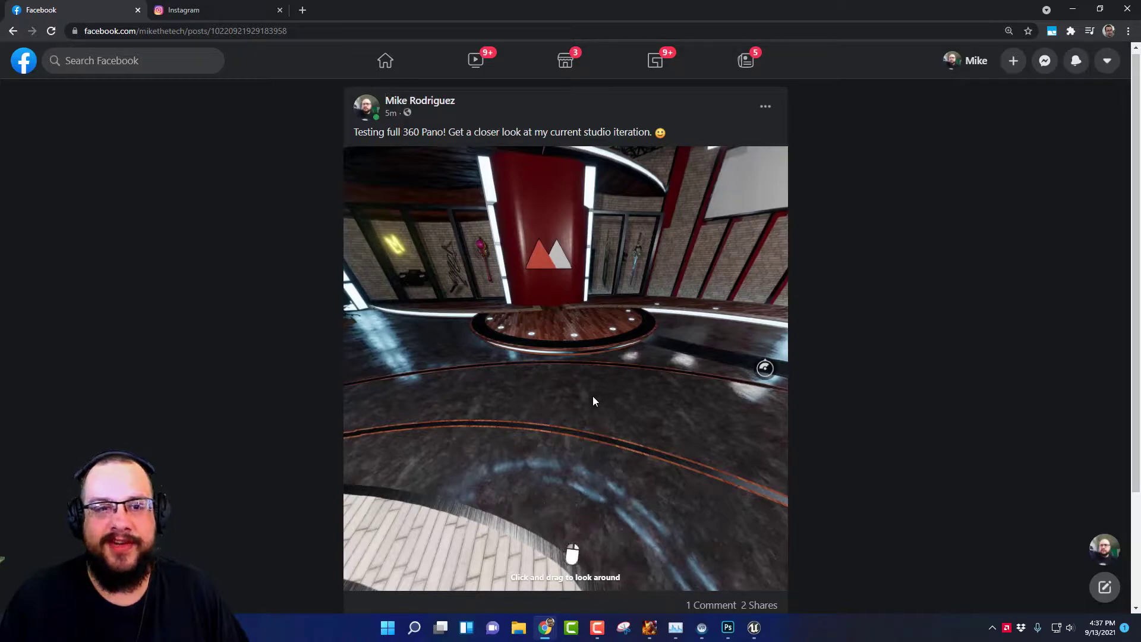
{"action": "left_click_drag", "start_coordinate": [589, 399], "coordinate": [646, 409]}
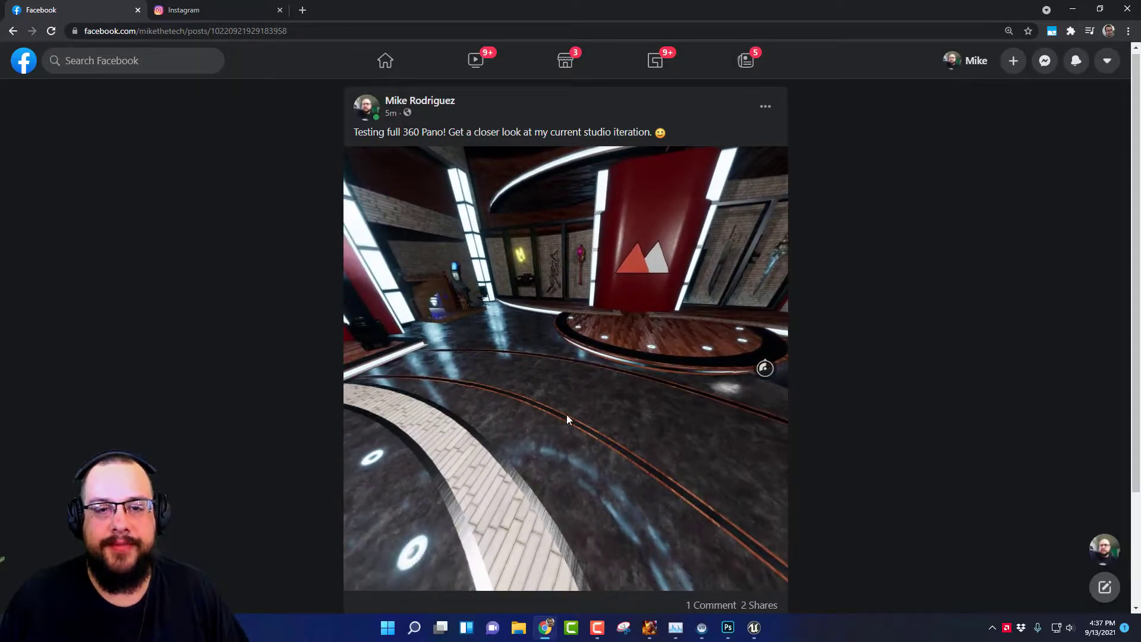
{"action": "left_click_drag", "start_coordinate": [565, 414], "coordinate": [569, 377]}
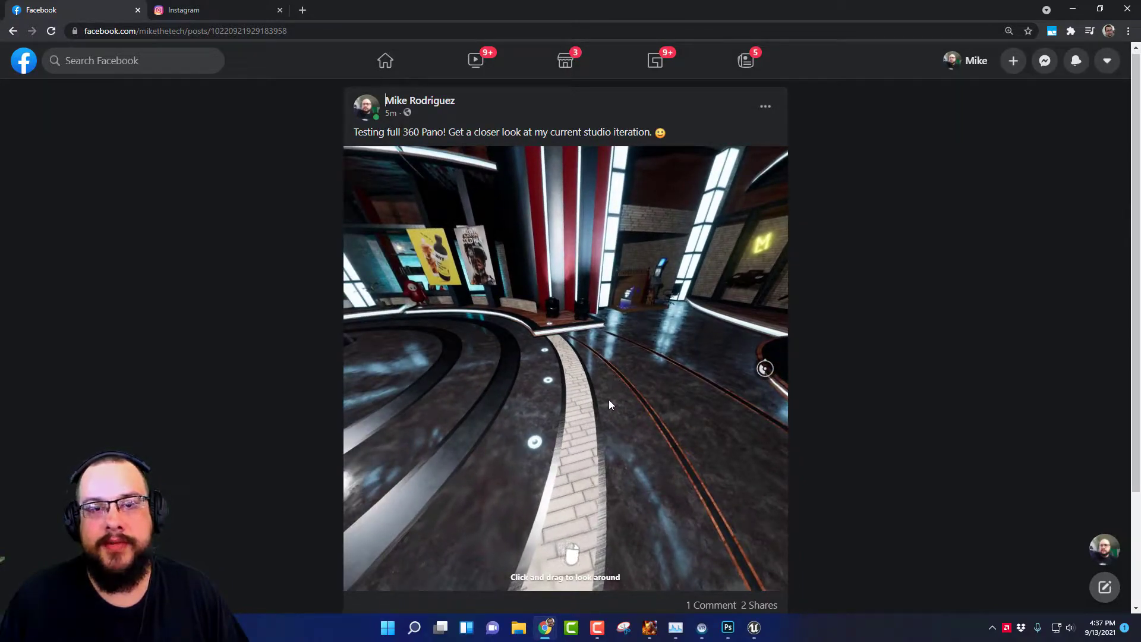
{"action": "left_click_drag", "start_coordinate": [609, 400], "coordinate": [500, 400]}
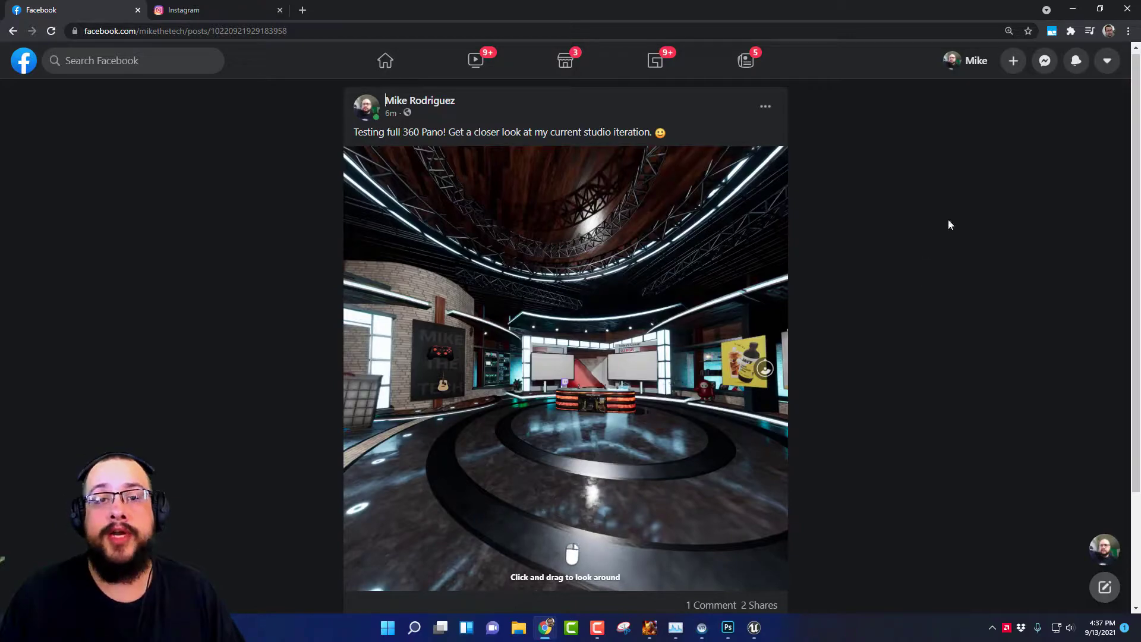
In Unreal's Plugins window, search 'pano' and confirm Panoramic Capture is enabled
{"action": "left_click", "coordinate": [1073, 8]}
{"action": "left_click", "coordinate": [754, 627]}
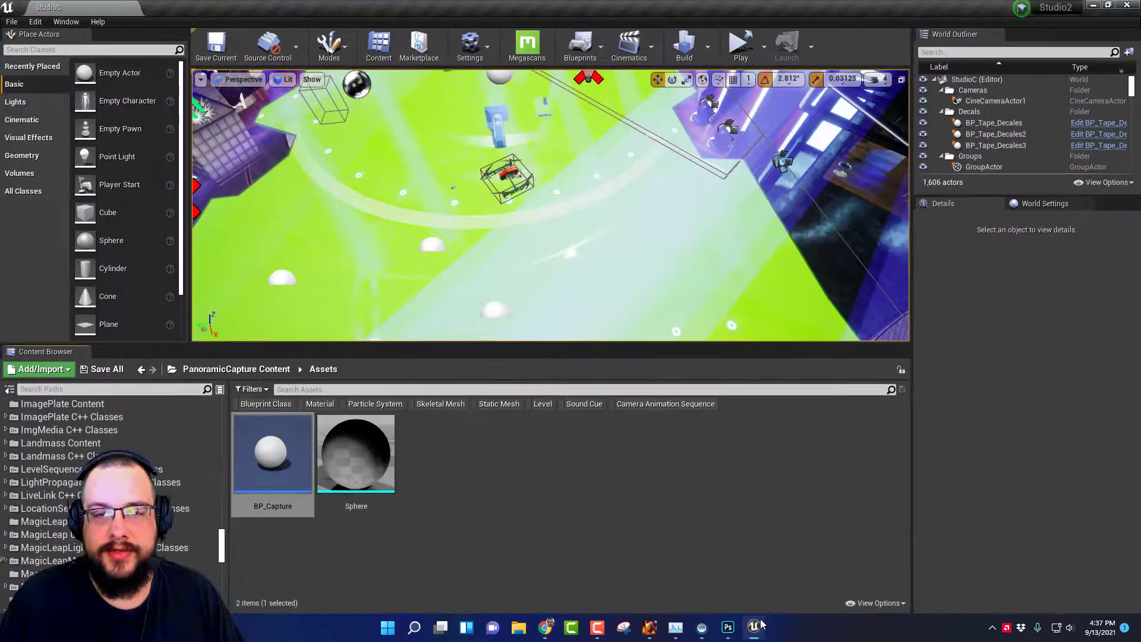
{"action": "left_click", "coordinate": [469, 47]}
{"action": "left_click", "coordinate": [487, 107]}
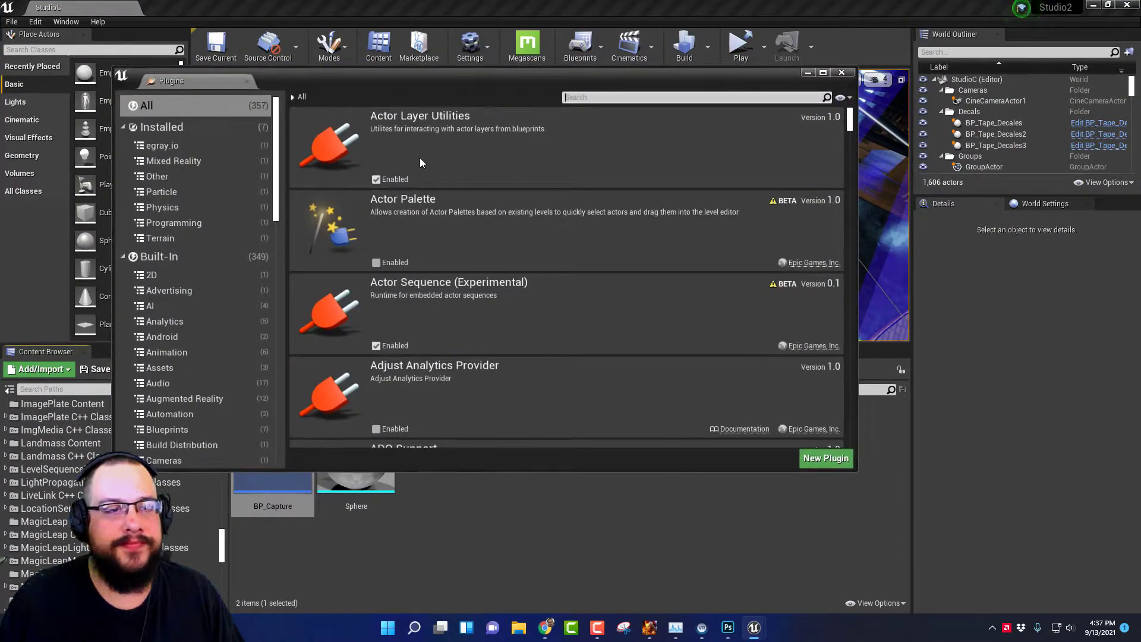
{"action": "type", "text": "p"}
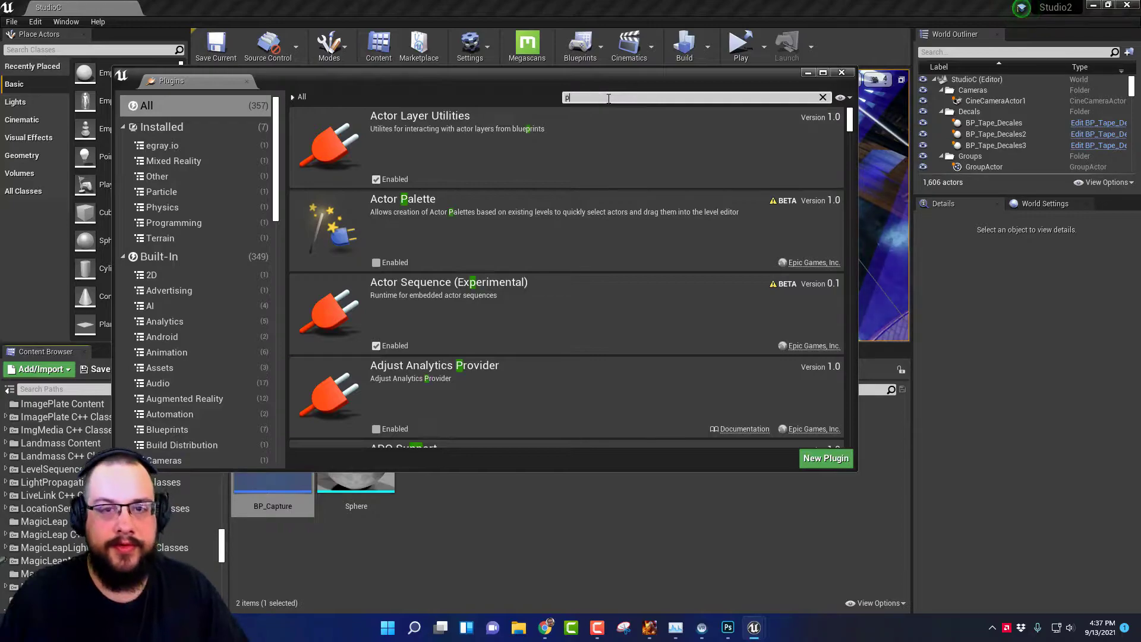
{"action": "type", "text": "ano"}
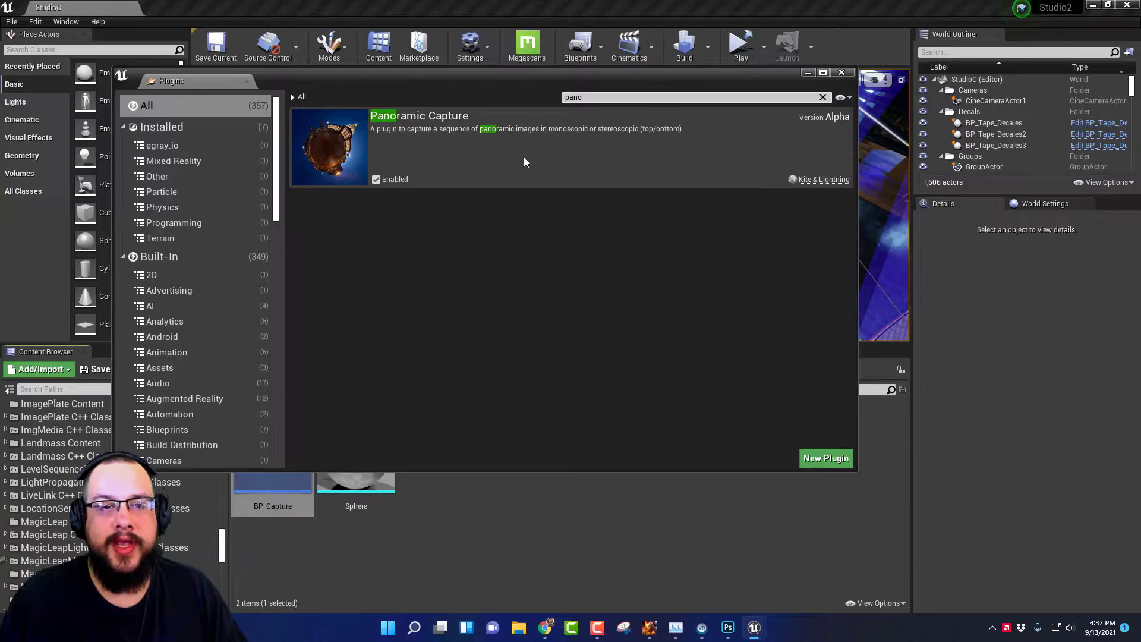
{"action": "left_click", "coordinate": [527, 140]}
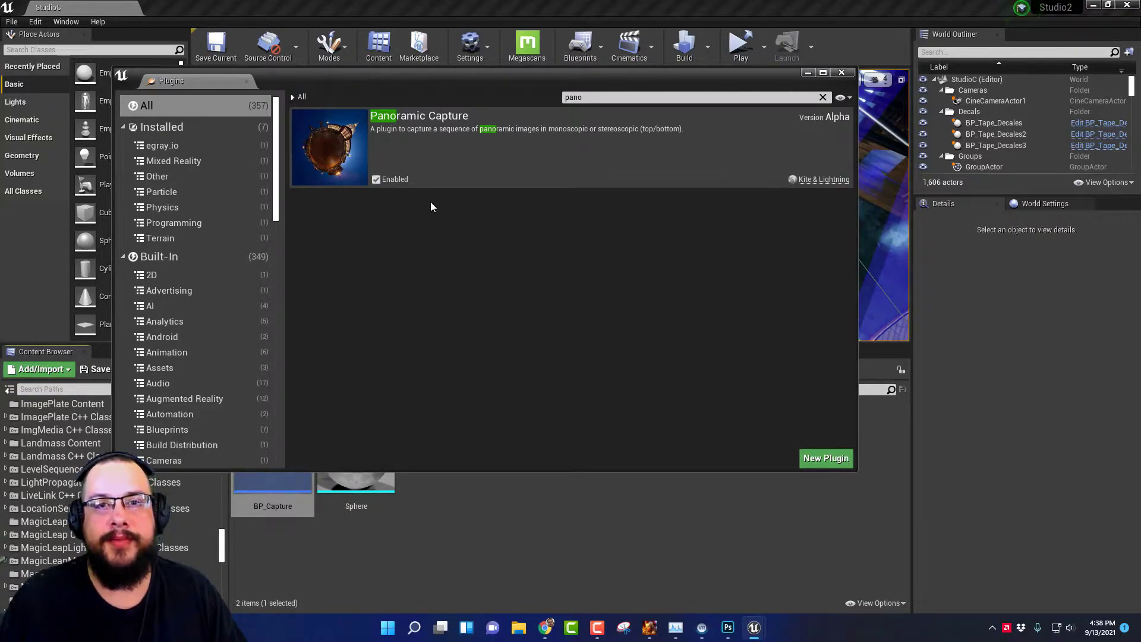
{"action": "left_click", "coordinate": [842, 72]}
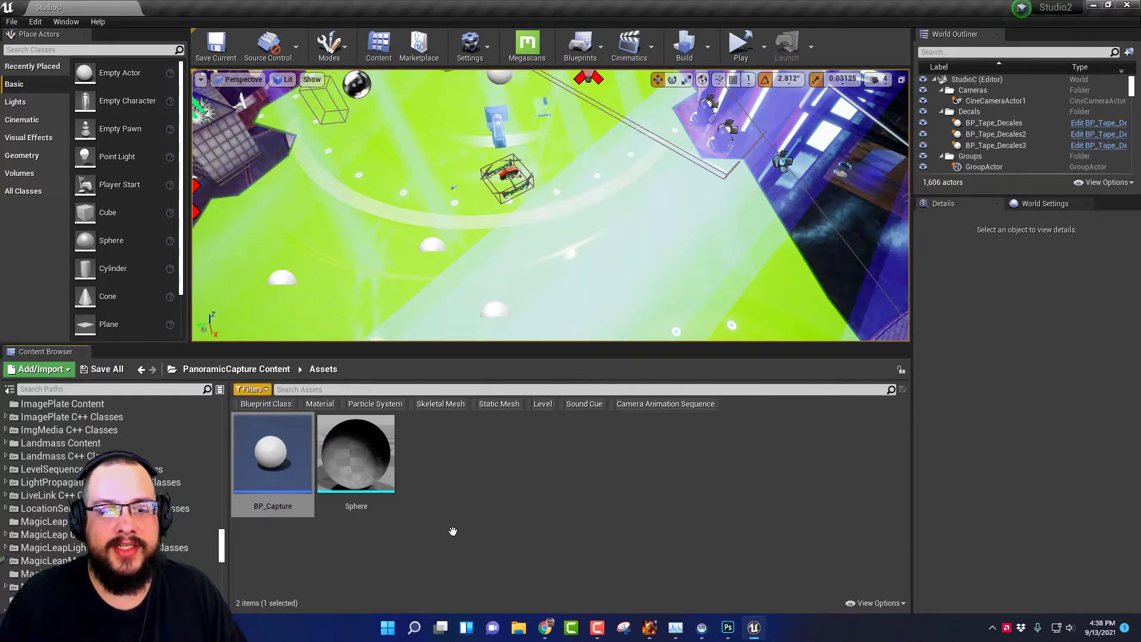
Filter the content folders by 'pan' and select BP_Capture in PanoramicCapture > Assets
{"action": "left_click", "coordinate": [882, 604]}
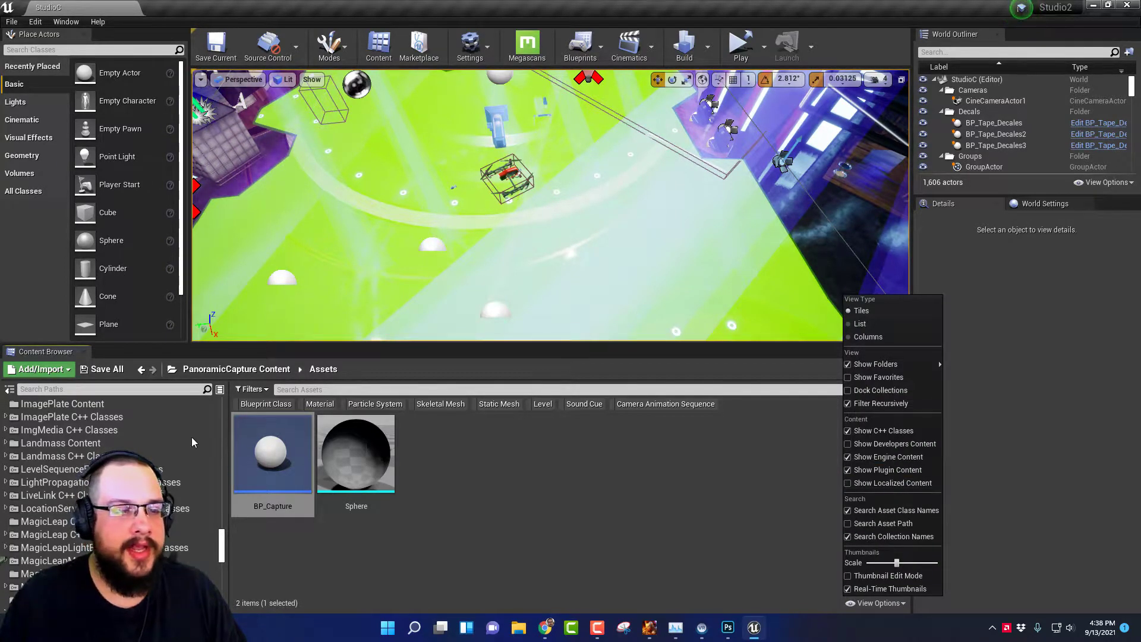
{"action": "left_click", "coordinate": [149, 390]}
{"action": "type", "text": "pan"}
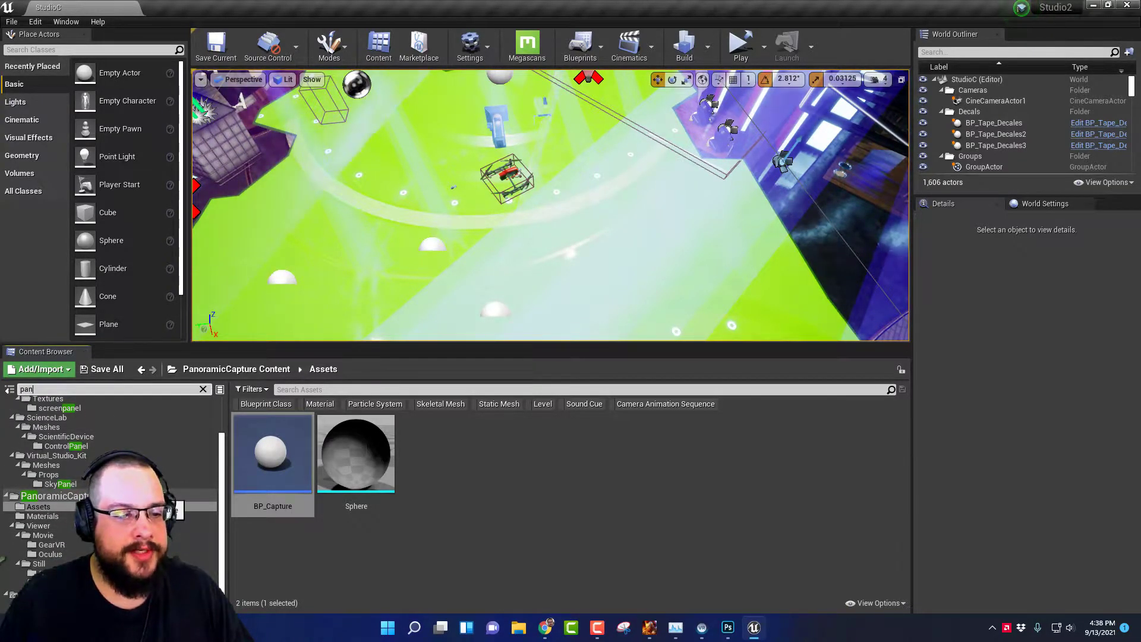
{"action": "left_click", "coordinate": [161, 496]}
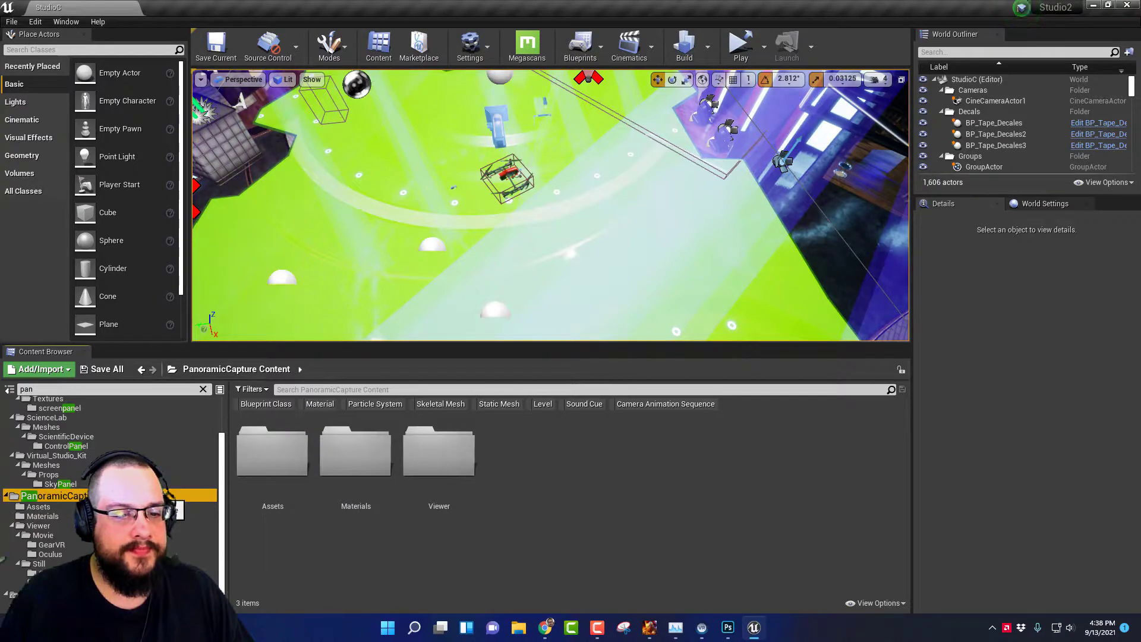
{"action": "double_click", "coordinate": [268, 470]}
{"action": "left_click", "coordinate": [297, 488]}
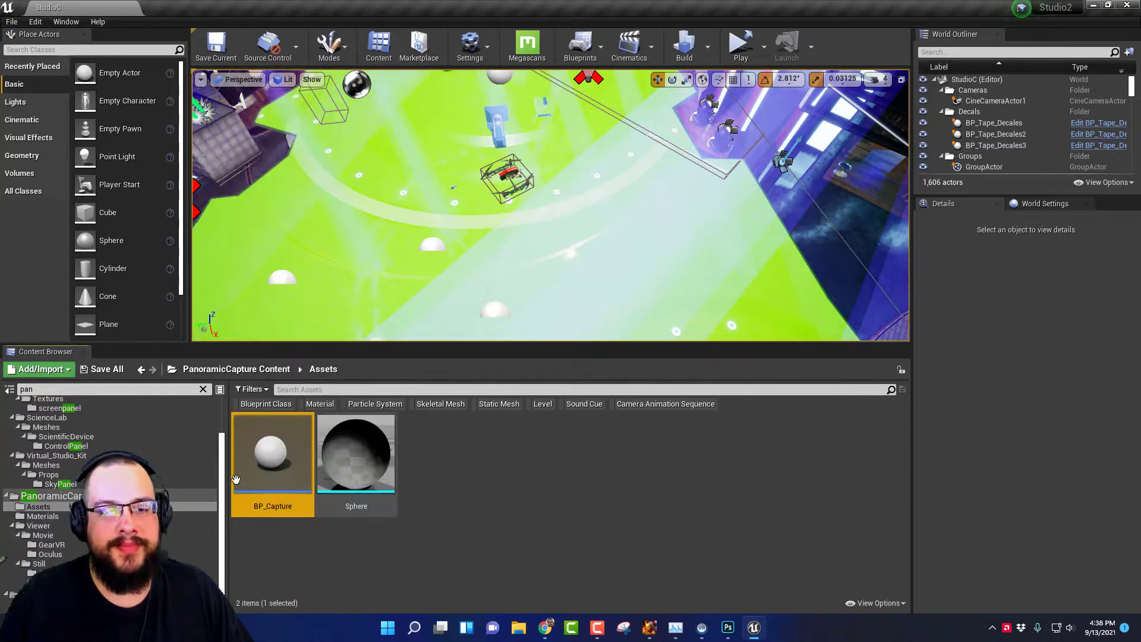
Select the BP_Capture actor in the studio level and bring the viewport close to it
{"action": "right_click_drag", "start_coordinate": [565, 177], "coordinate": [588, 252]}
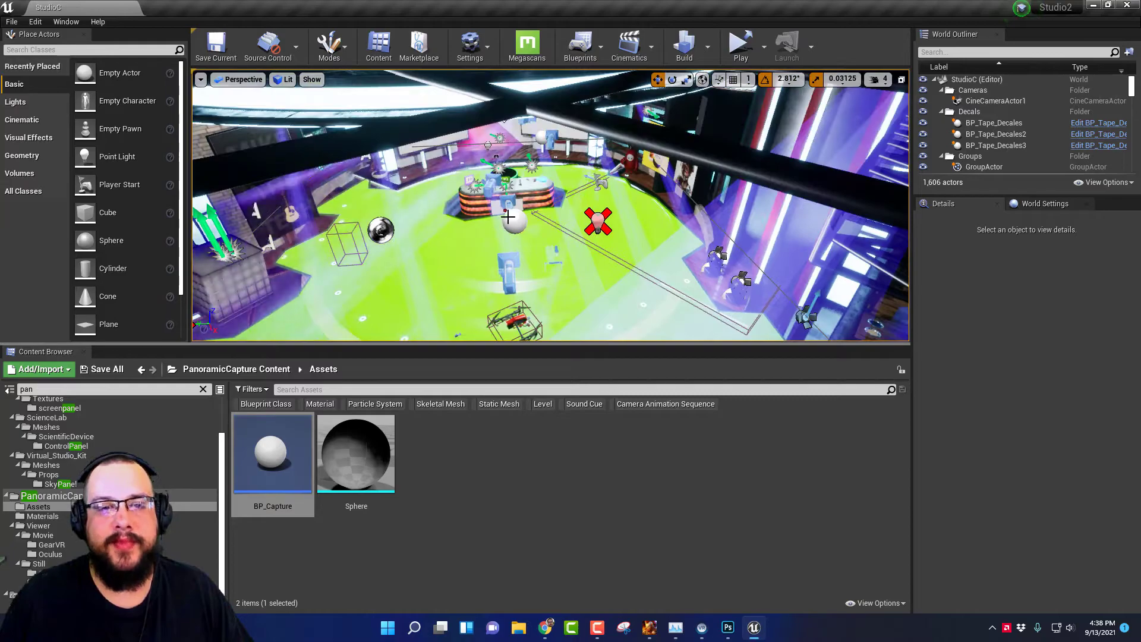
{"action": "left_click", "coordinate": [588, 252]}
{"action": "right_click_drag", "start_coordinate": [565, 308], "coordinate": [565, 308]}
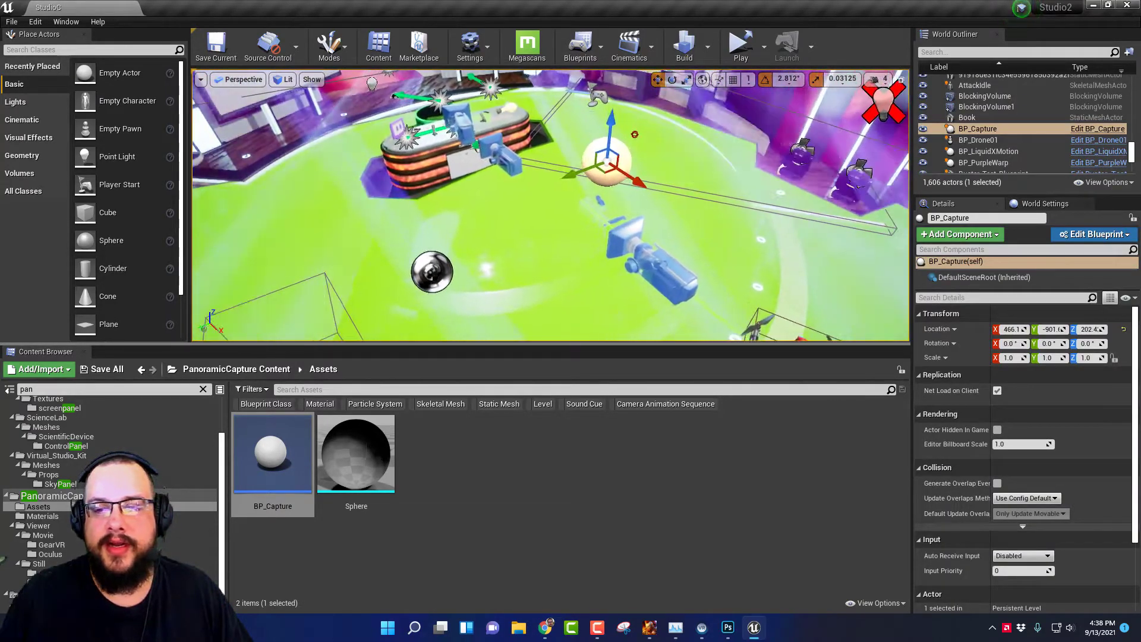
{"action": "double_click", "coordinate": [260, 462]}
{"action": "right_click_drag", "start_coordinate": [392, 202], "coordinate": [769, 439]}
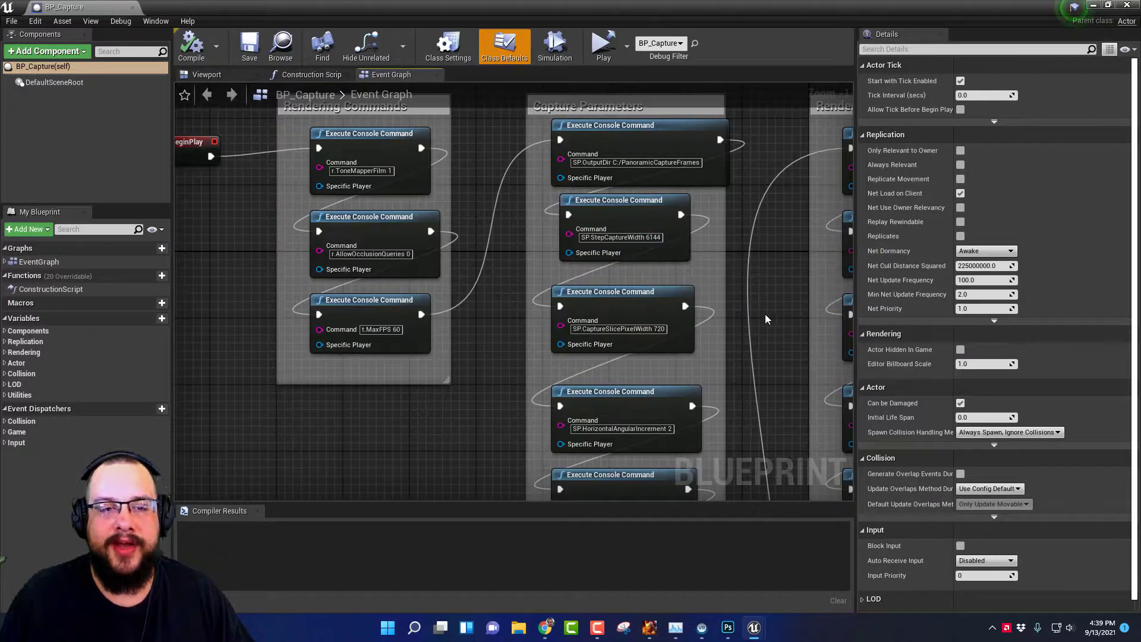
{"action": "scroll", "coordinate": [750, 313], "scroll_direction": "down", "scroll_amount": 1}
{"action": "right_click_drag", "start_coordinate": [782, 330], "coordinate": [519, 188]}
{"action": "right_click_drag", "start_coordinate": [445, 395], "coordinate": [463, 225]}
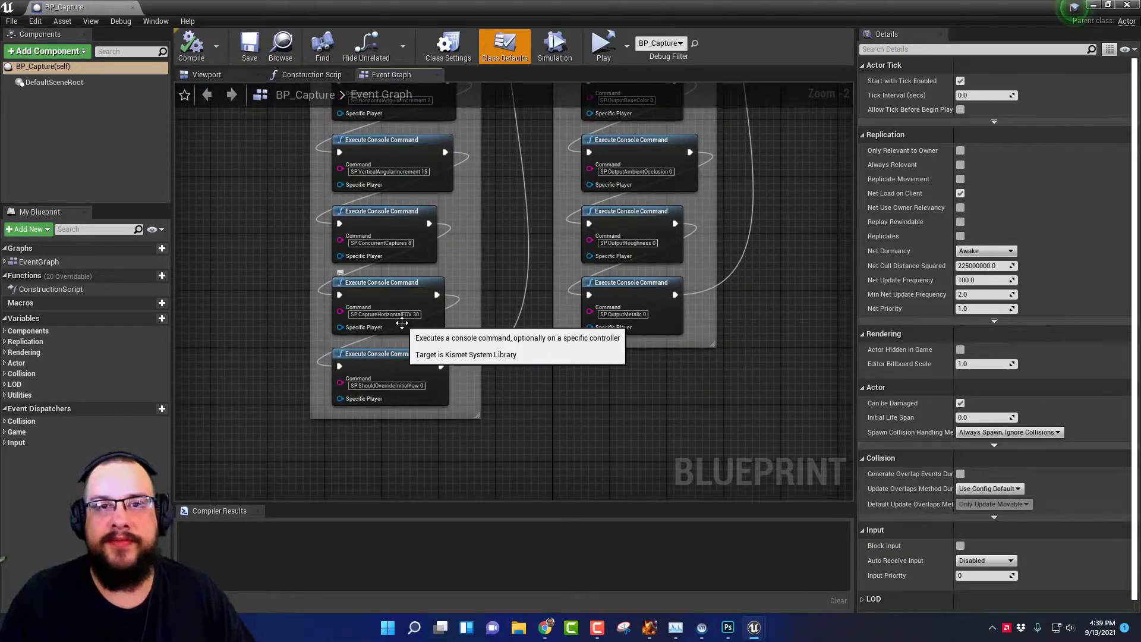
{"action": "right_click_drag", "start_coordinate": [511, 129], "coordinate": [533, 405]}
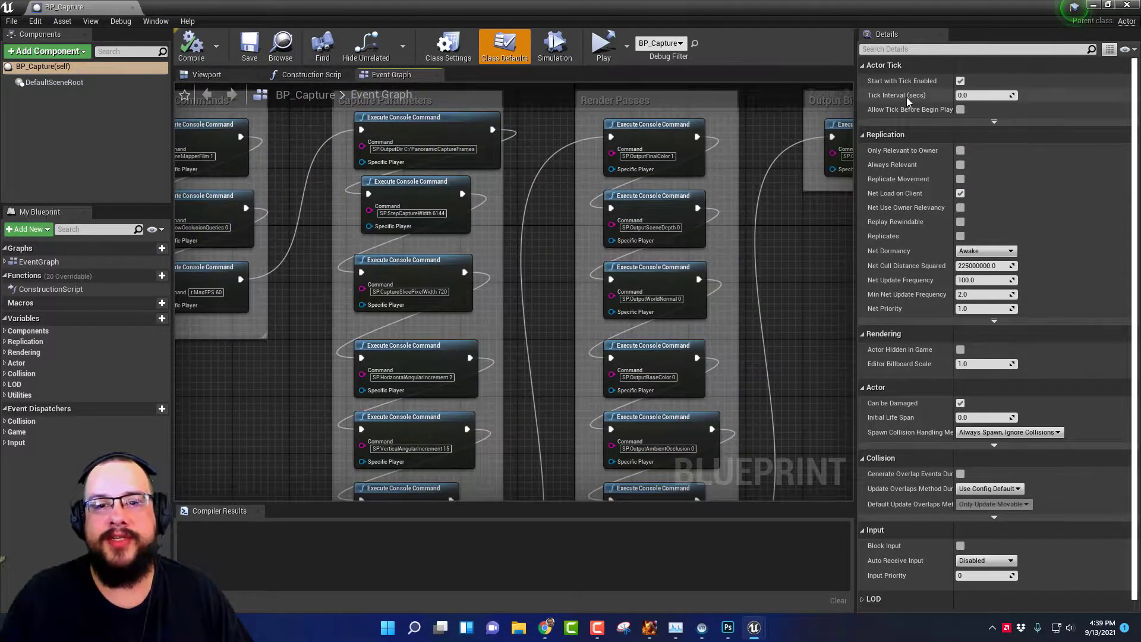
{"action": "left_click", "coordinate": [1130, 5]}
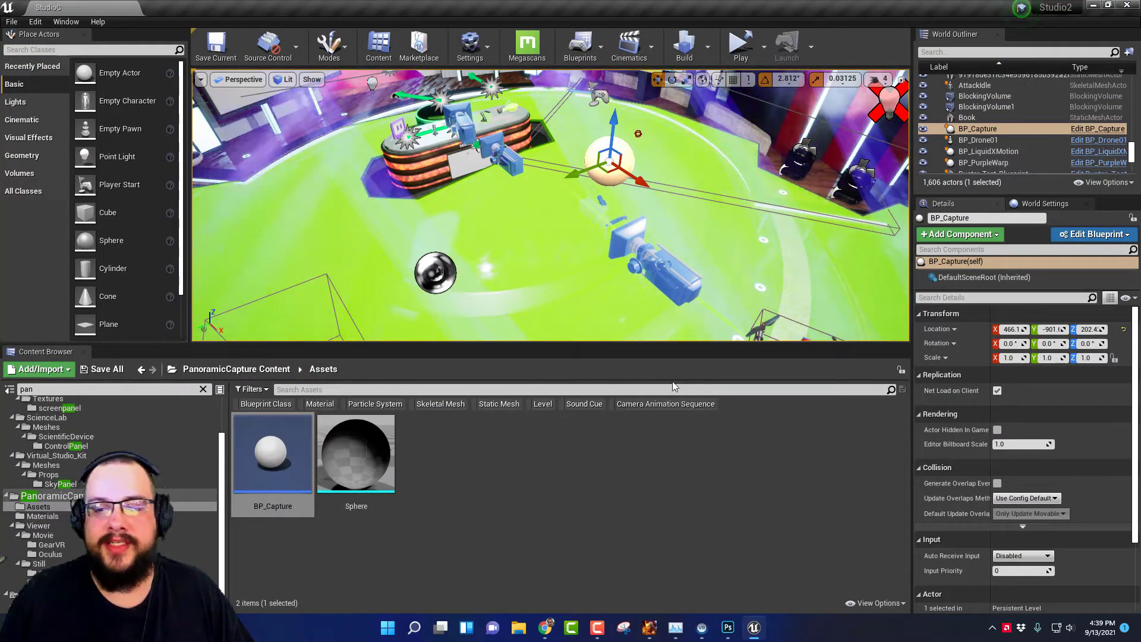
{"action": "right_click_drag", "start_coordinate": [608, 271], "coordinate": [662, 212]}
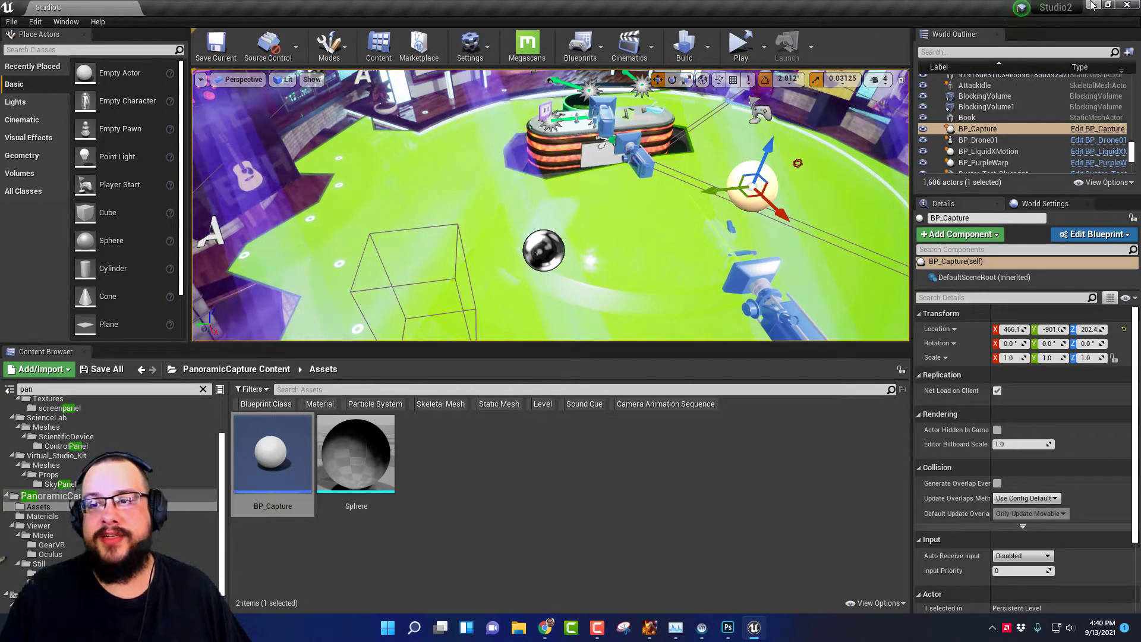
Browse to C:\PanoramicCaptureFrames\2021.09.13-16.25.23\FinalColor in File Explorer
{"action": "left_click", "coordinate": [517, 631]}
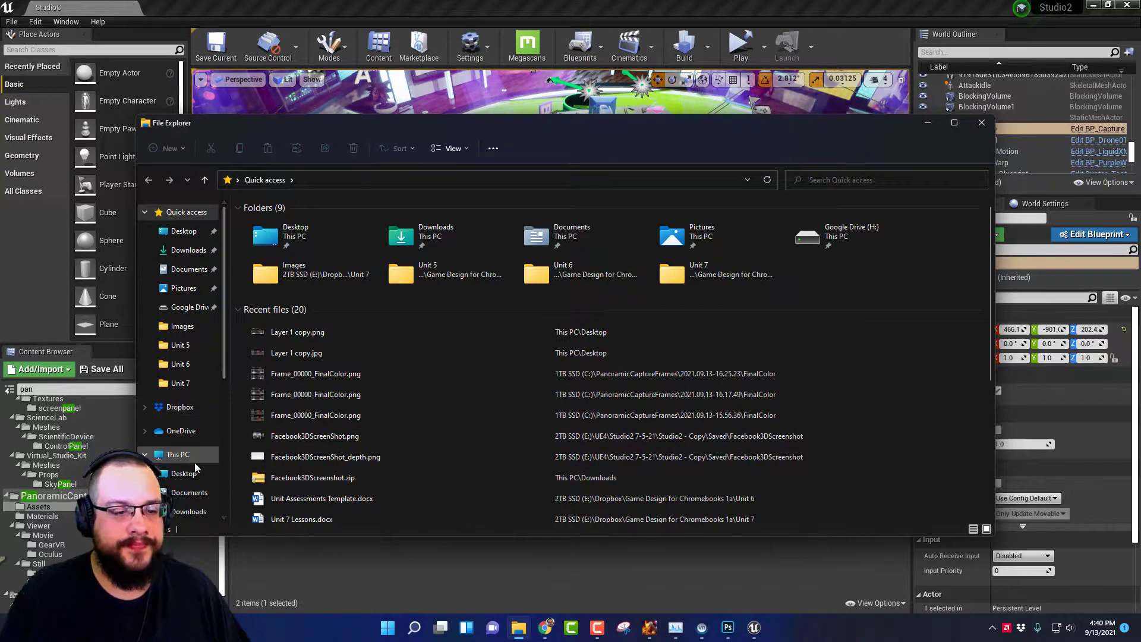
{"action": "left_click", "coordinate": [182, 455]}
{"action": "double_click", "coordinate": [334, 313]}
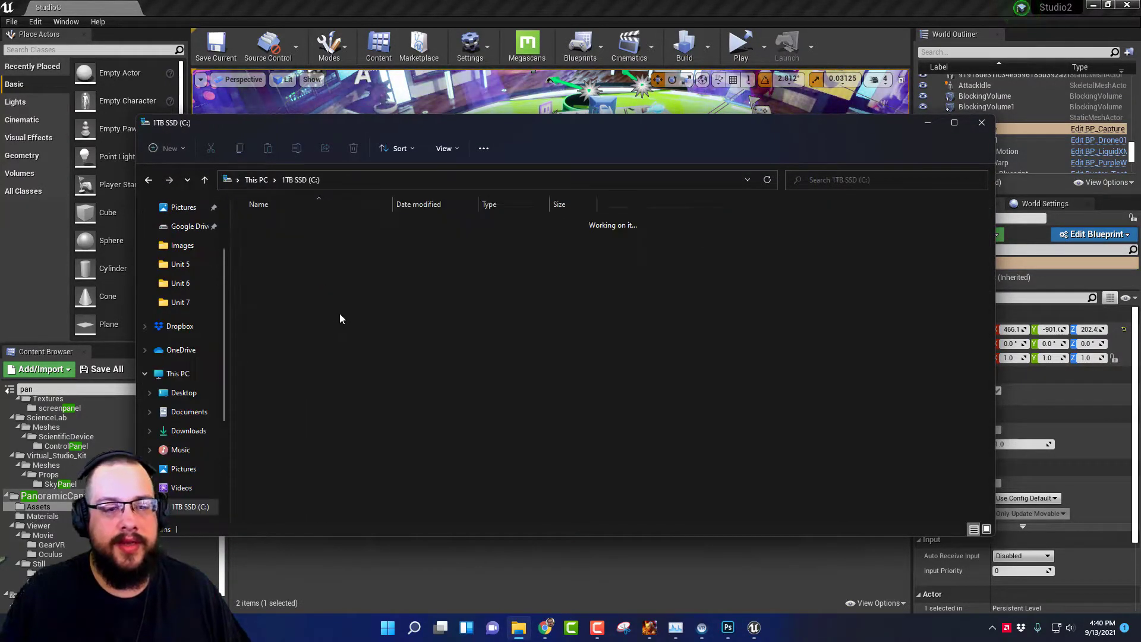
{"action": "left_click", "coordinate": [296, 319]}
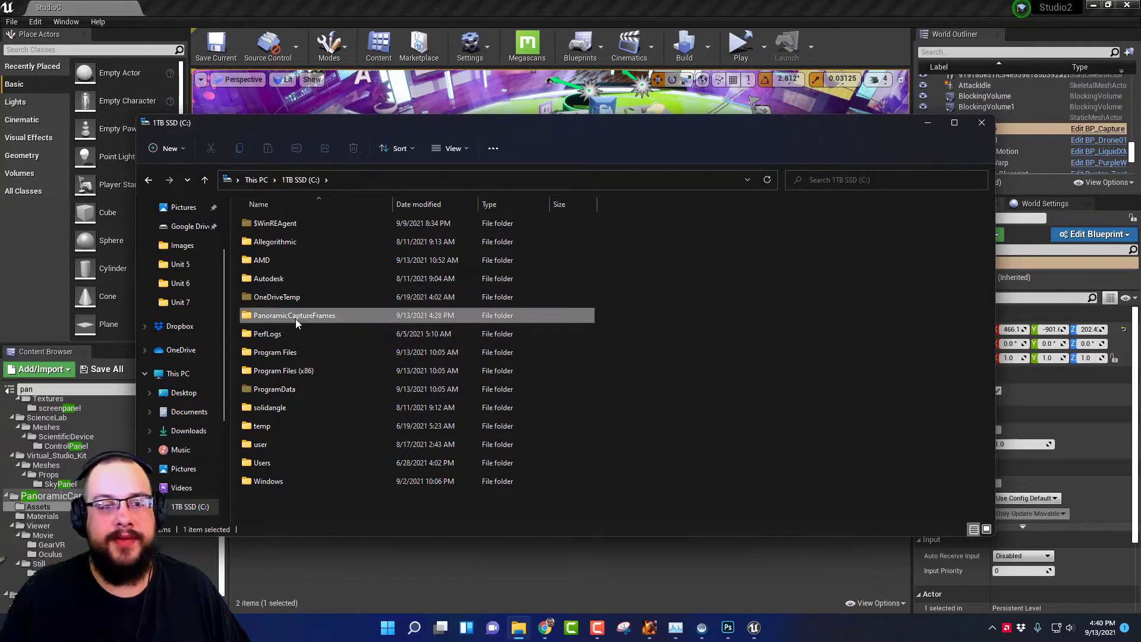
{"action": "double_click", "coordinate": [295, 318]}
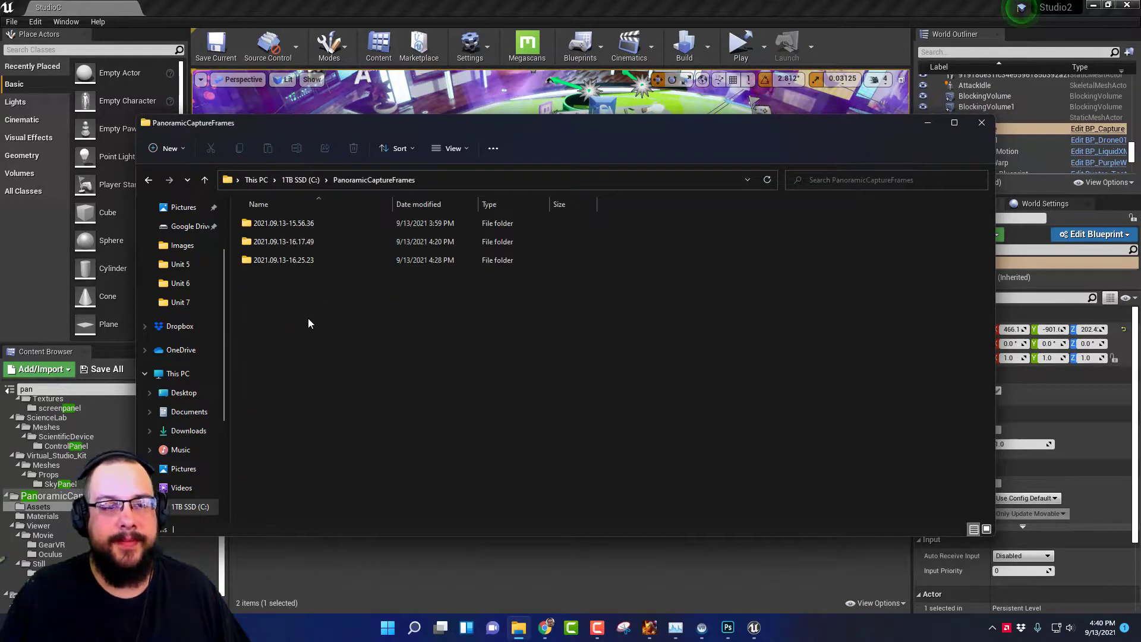
{"action": "double_click", "coordinate": [277, 261]}
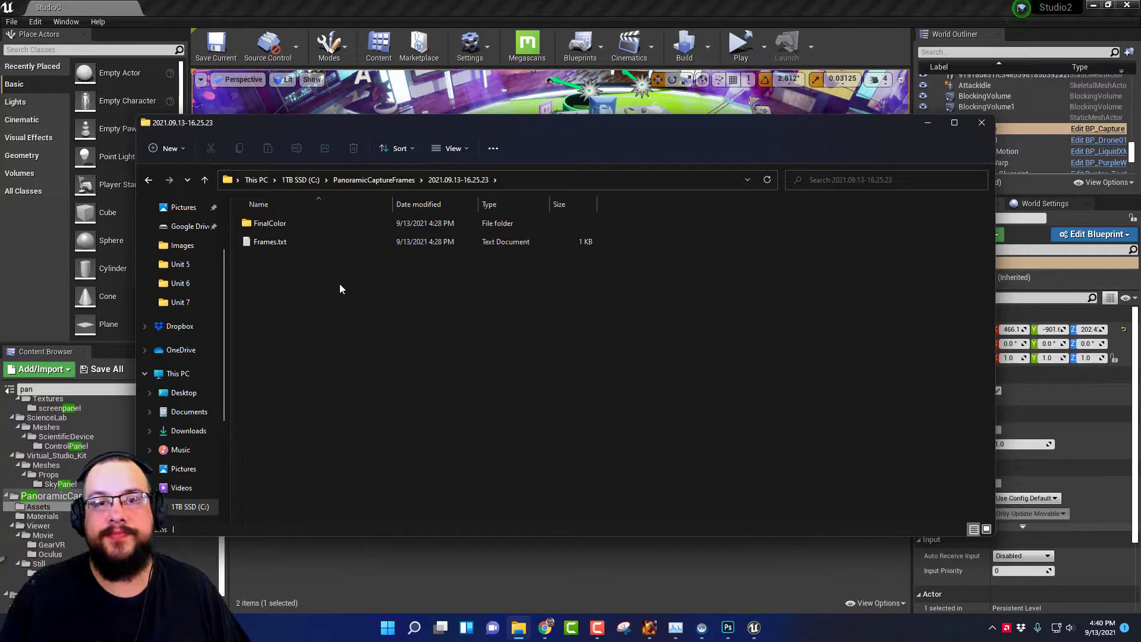
{"action": "left_click", "coordinate": [293, 227]}
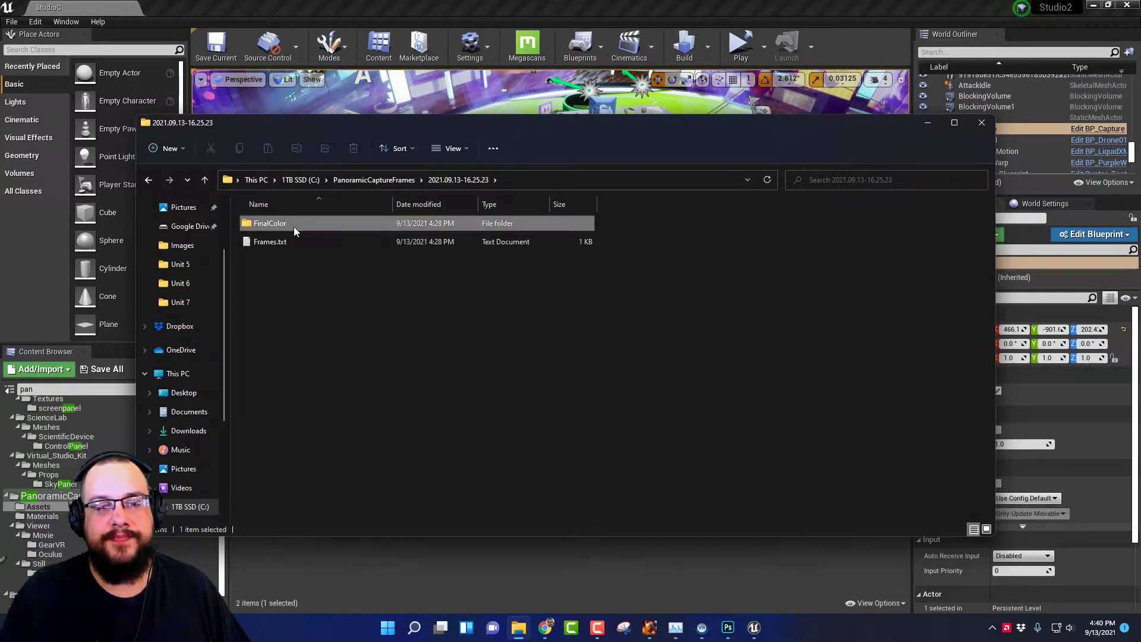
{"action": "double_click", "coordinate": [293, 226]}
{"action": "left_click", "coordinate": [279, 240]}
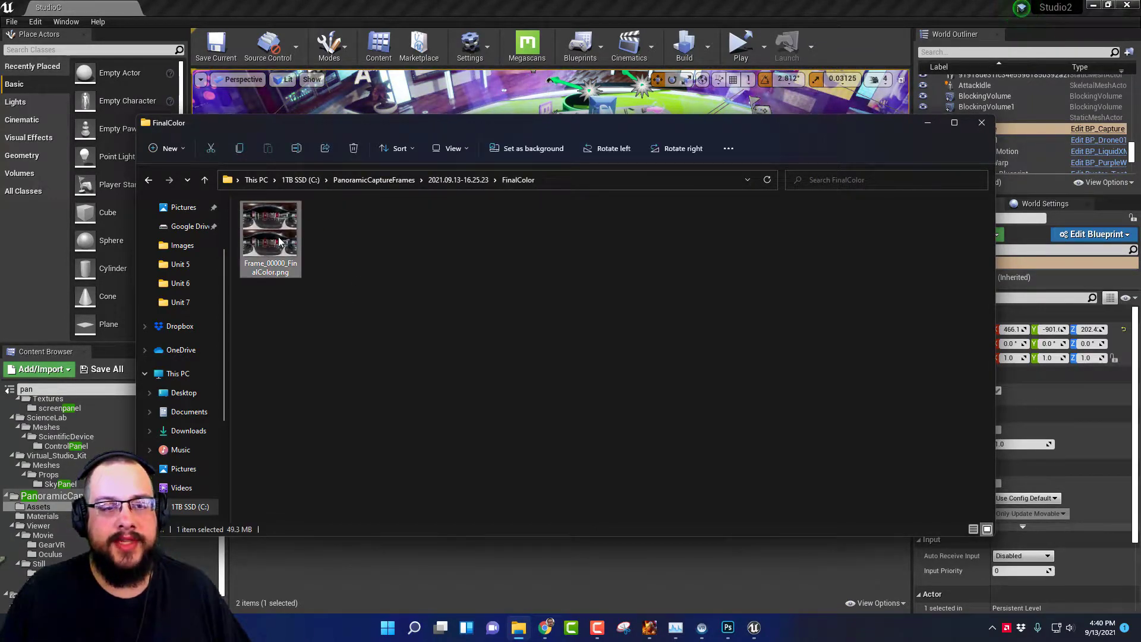
{"action": "double_click", "coordinate": [279, 240]}
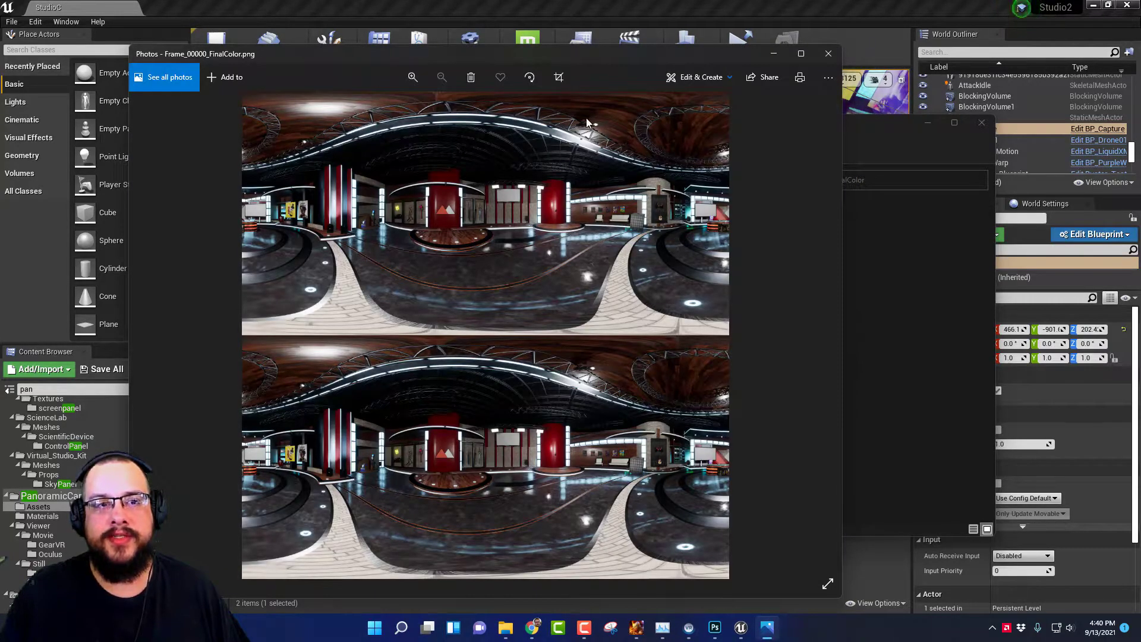
{"action": "double_click", "coordinate": [591, 56]}
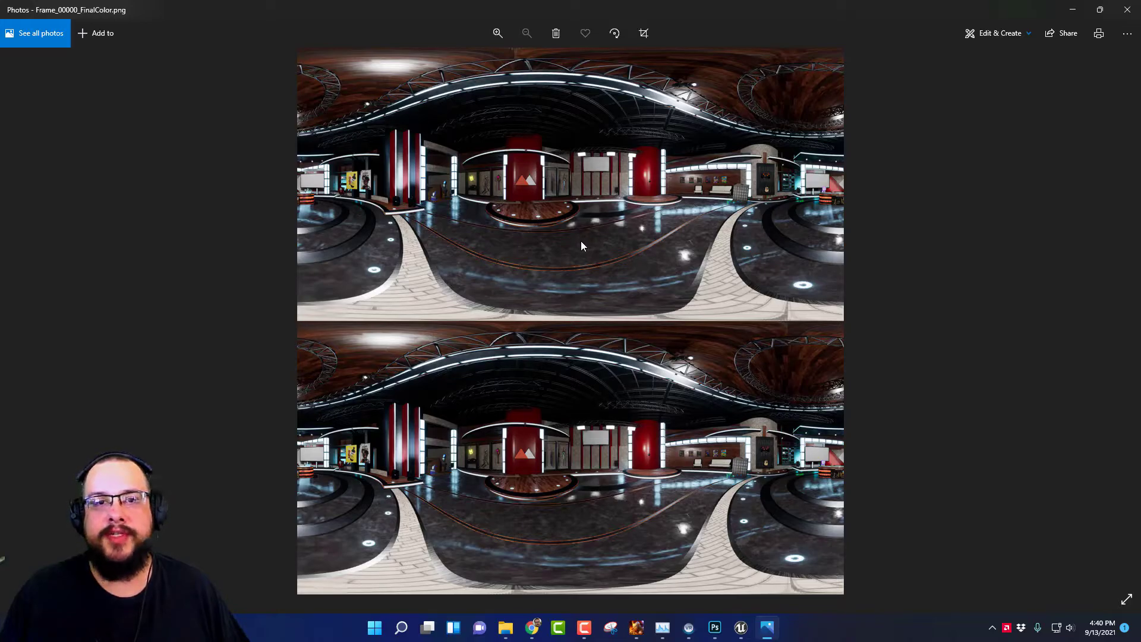
Open Frame_00000_FinalColor.png in Photoshop through its Open with menu
{"action": "left_click", "coordinate": [1127, 9]}
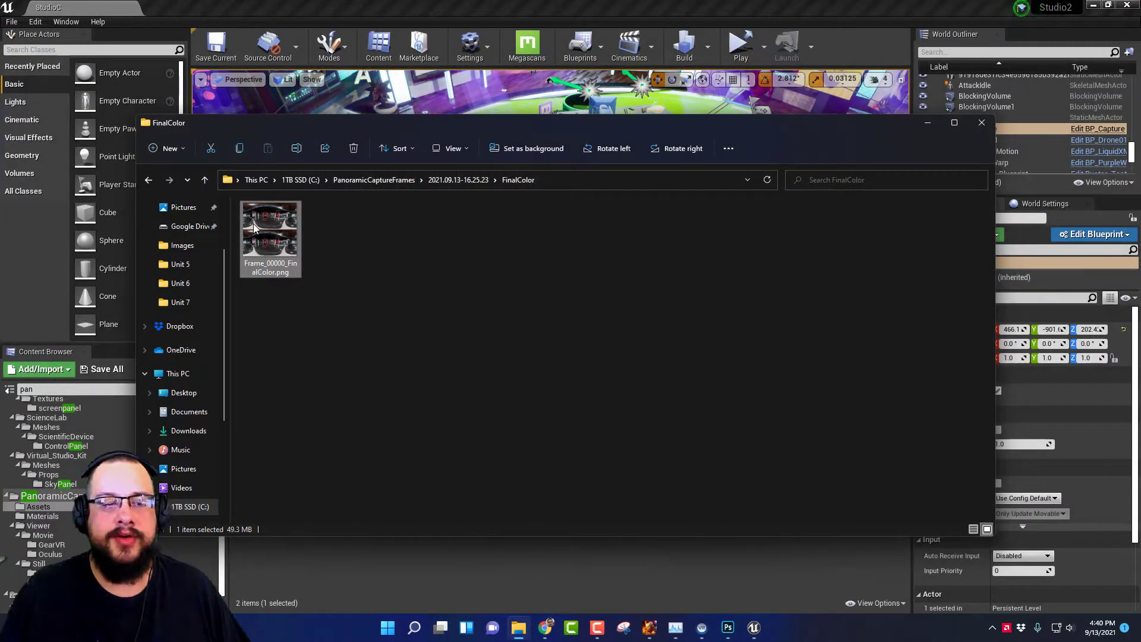
{"action": "right_click", "coordinate": [255, 223]}
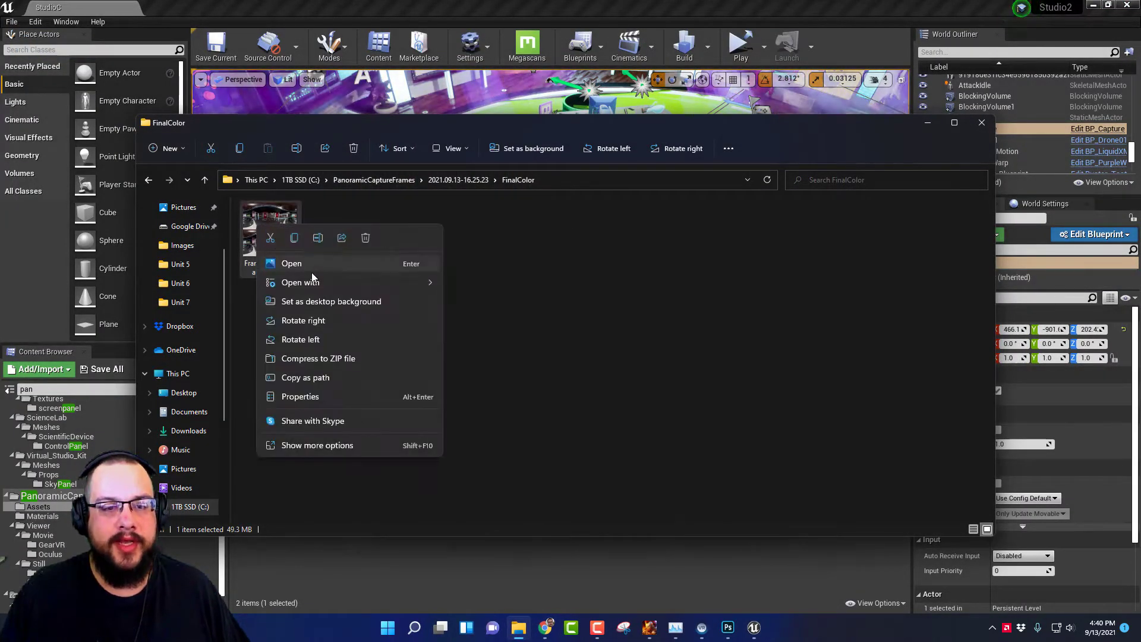
{"action": "mouse_move", "coordinate": [330, 280]}
{"action": "left_click", "coordinate": [476, 281]}
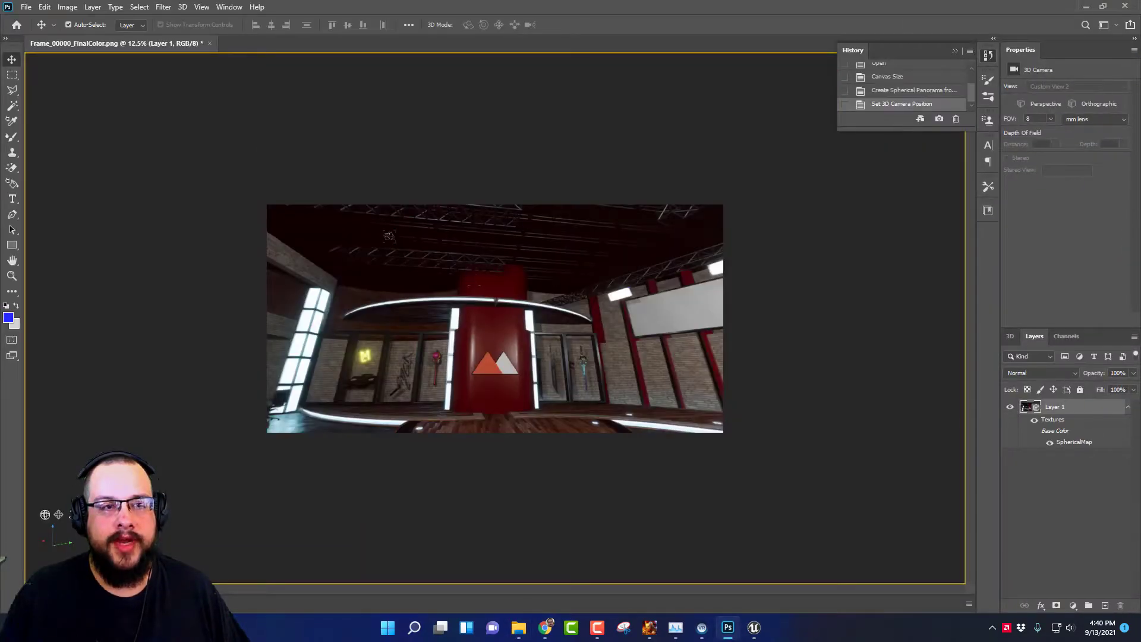
Discard the old spherical panorama document, quit Photoshop, and reopen the PNG in Photoshop 2020
{"action": "left_click", "coordinate": [208, 44]}
{"action": "left_click", "coordinate": [578, 236]}
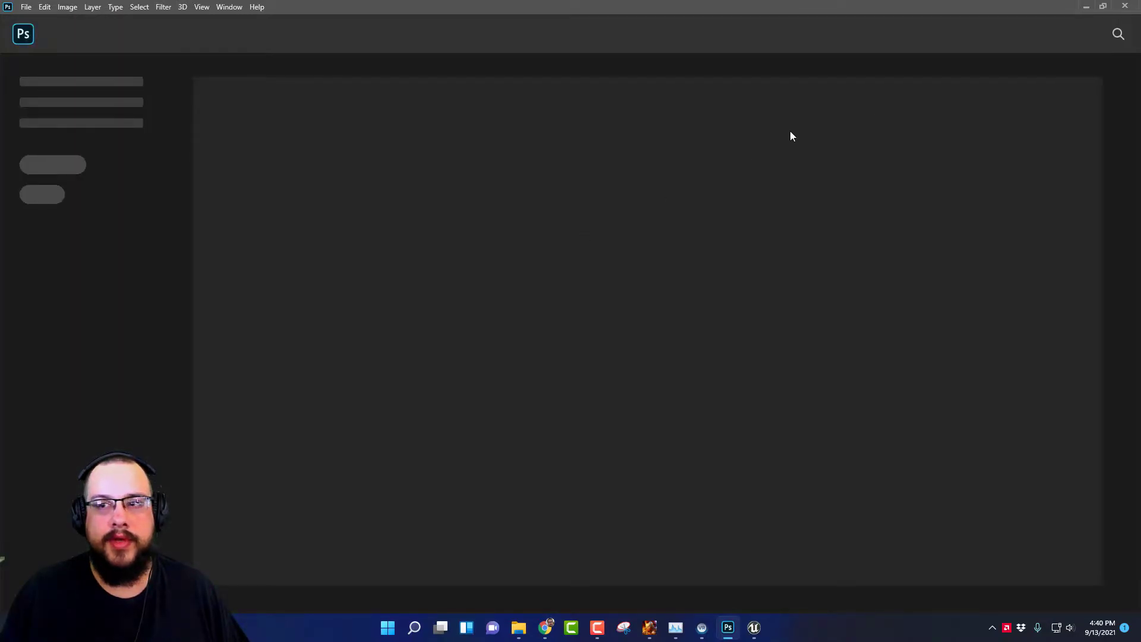
{"action": "left_click", "coordinate": [1125, 6]}
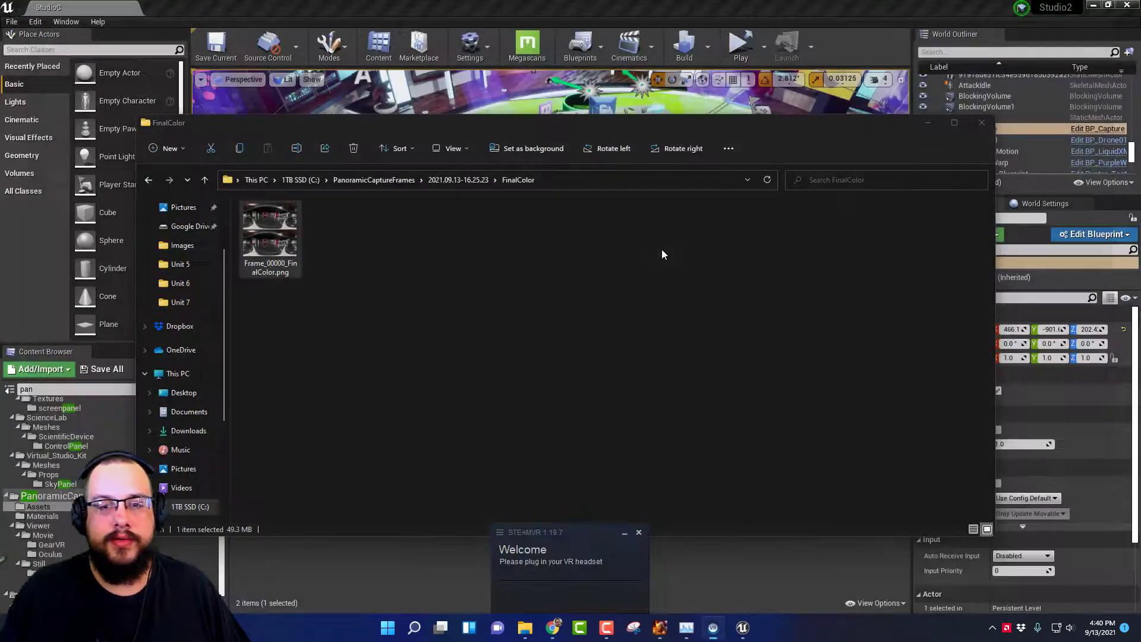
{"action": "right_click", "coordinate": [299, 226]}
{"action": "mouse_move", "coordinate": [395, 280]}
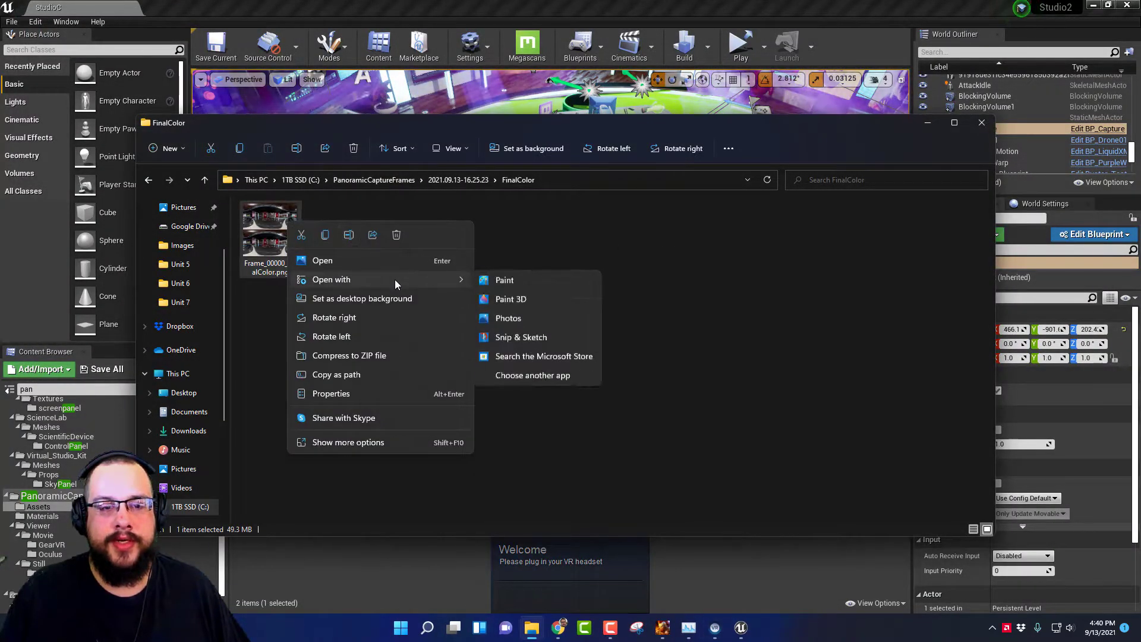
{"action": "left_click", "coordinate": [511, 286]}
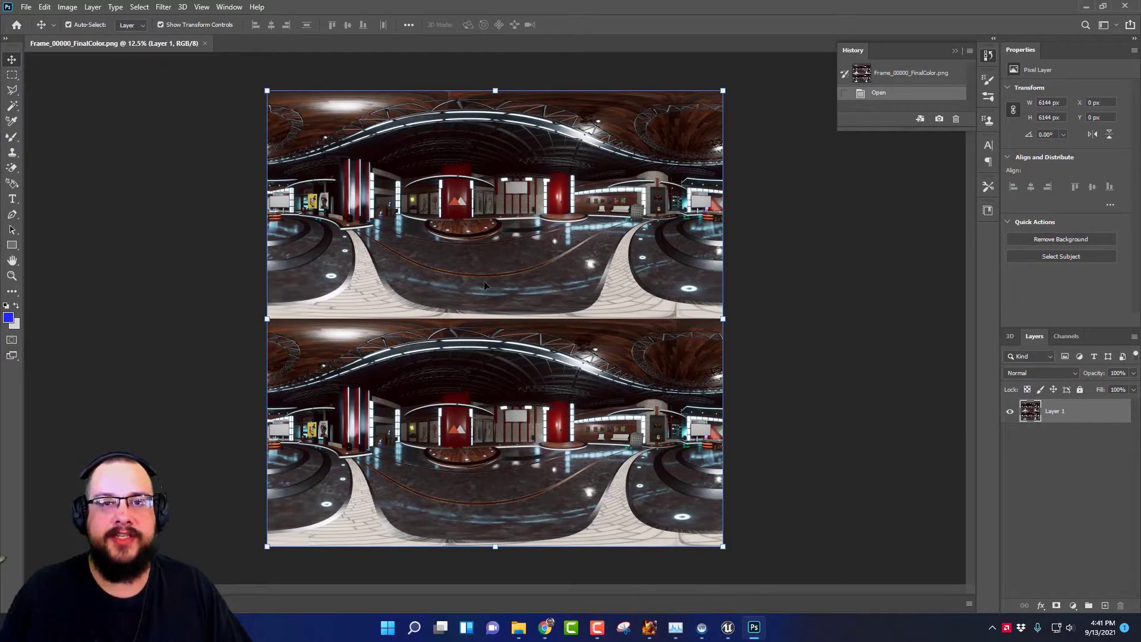
Set Canvas Size height to 50 Percent with the top anchor, clipping off the bottom panorama
{"action": "left_click", "coordinate": [68, 7]}
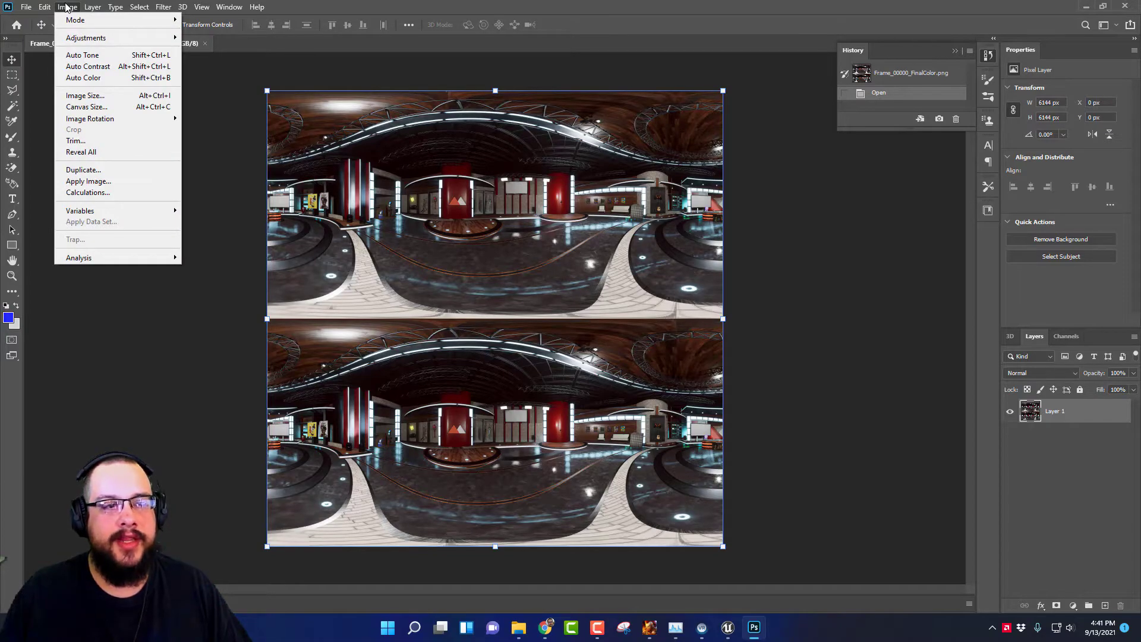
{"action": "left_click", "coordinate": [110, 107]}
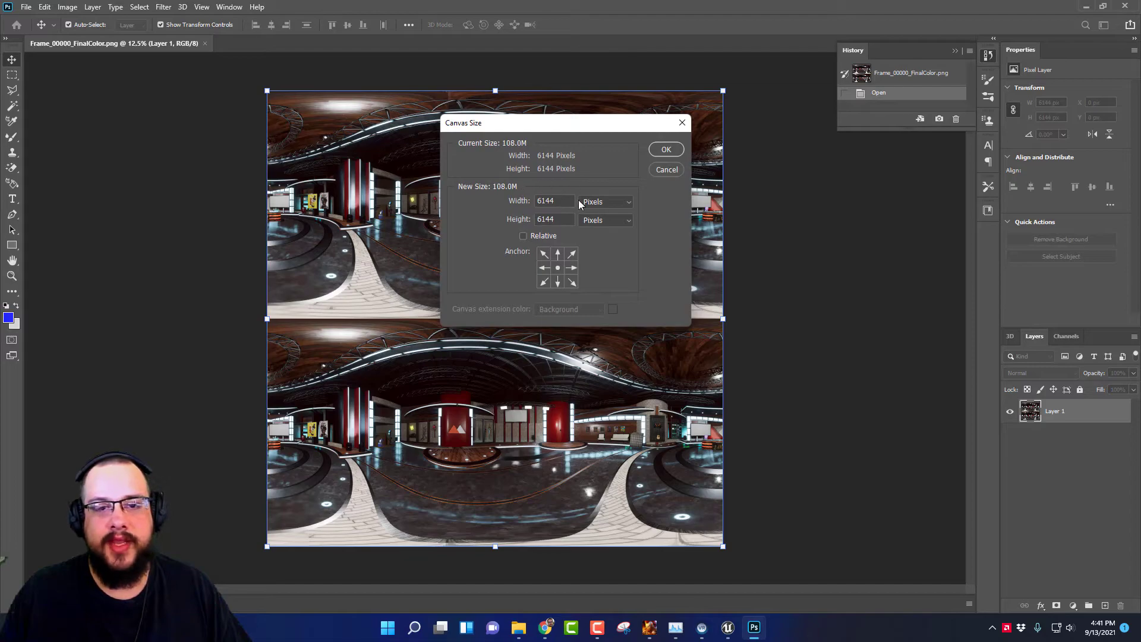
{"action": "left_click", "coordinate": [610, 221]}
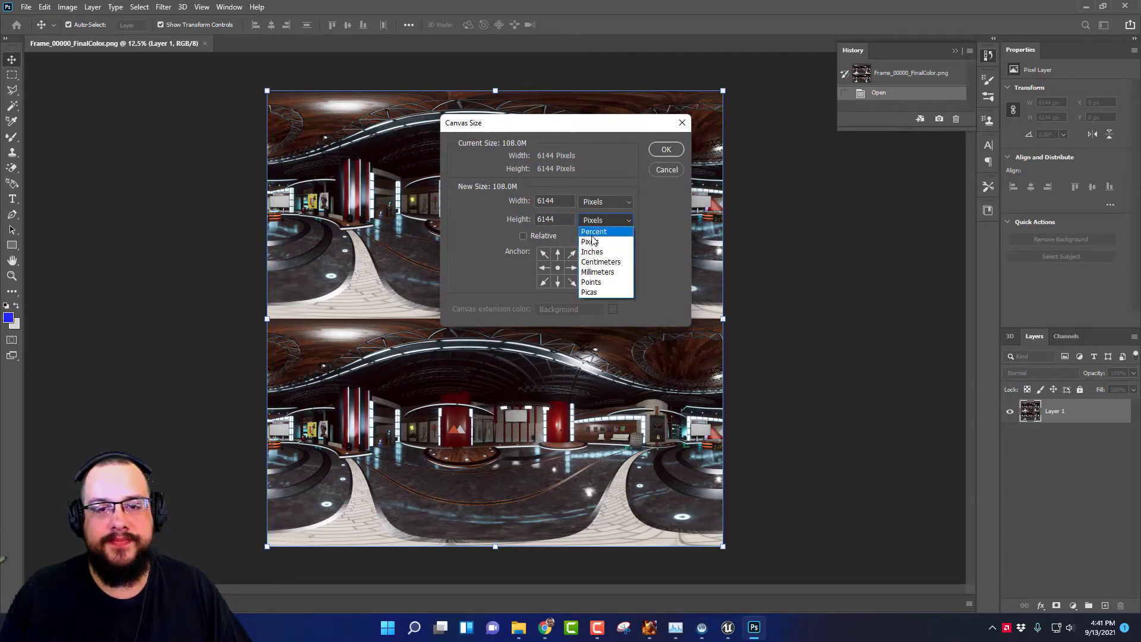
{"action": "left_click", "coordinate": [597, 231]}
{"action": "double_click", "coordinate": [560, 217]}
{"action": "type", "text": "50"}
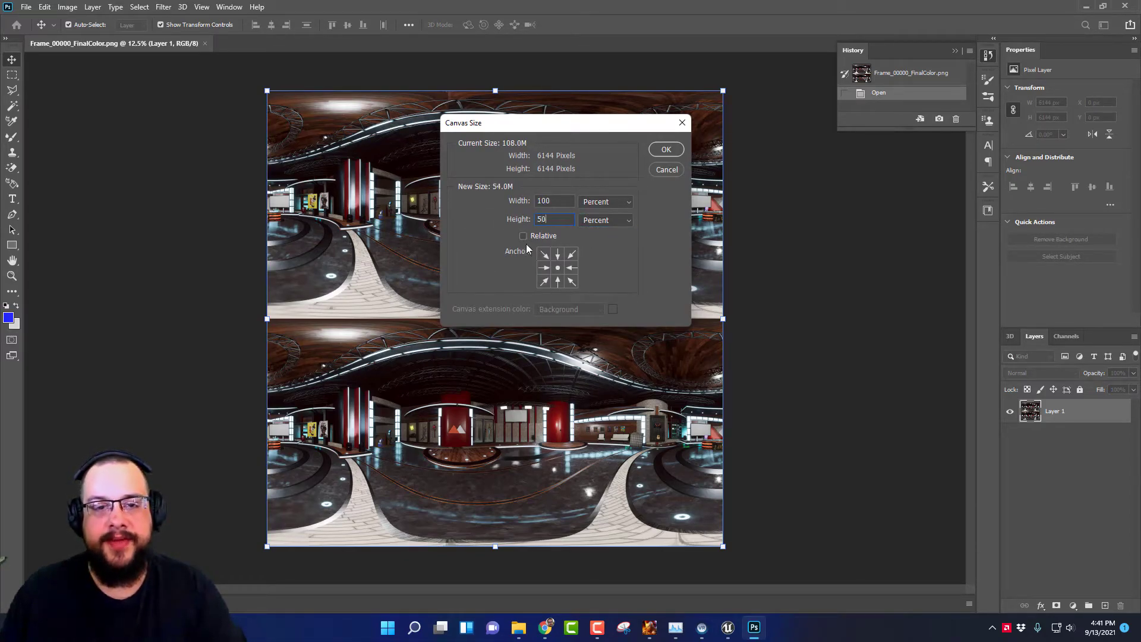
{"action": "left_click", "coordinate": [558, 255]}
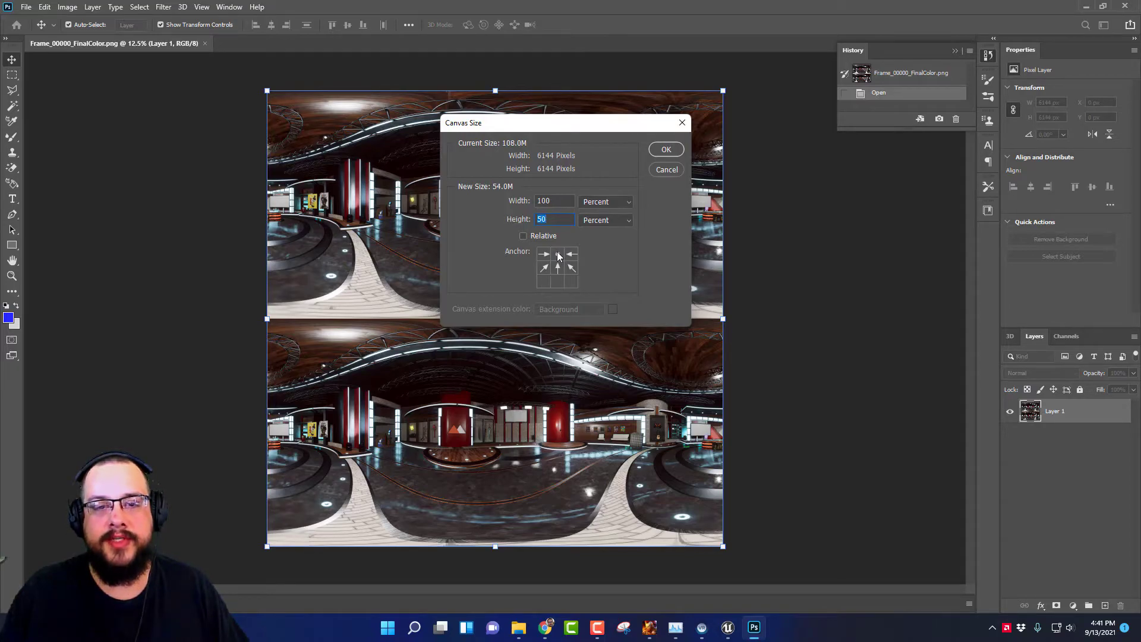
{"action": "left_click", "coordinate": [666, 151]}
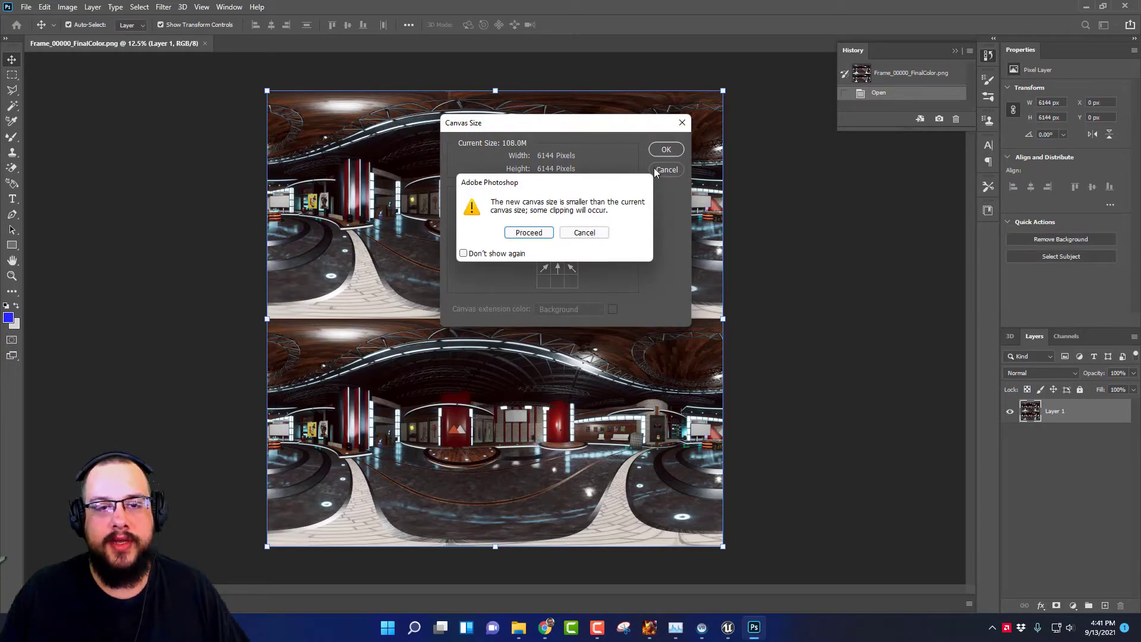
{"action": "left_click", "coordinate": [545, 236]}
{"action": "left_click", "coordinate": [12, 76]}
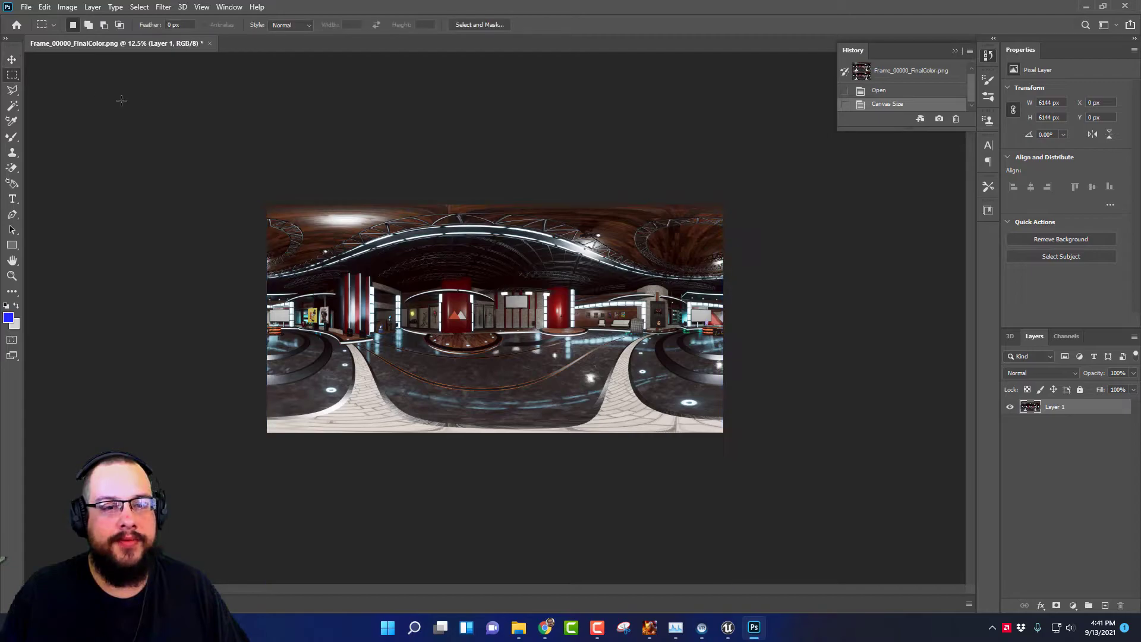
Create a New Panorama Layer From Selected Layer(s) via 3D > Spherical Panorama and orbit the studio
{"action": "left_click_drag", "start_coordinate": [215, 164], "coordinate": [874, 458]}
{"action": "key", "text": "ctrl+d"}
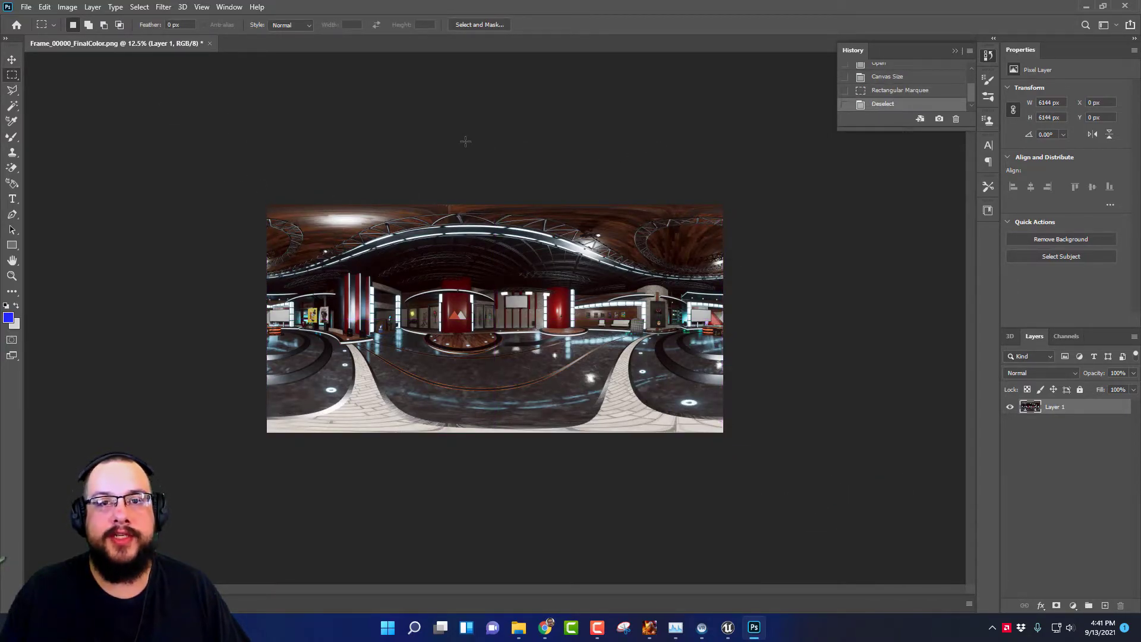
{"action": "left_click", "coordinate": [181, 8]}
{"action": "mouse_move", "coordinate": [205, 55]}
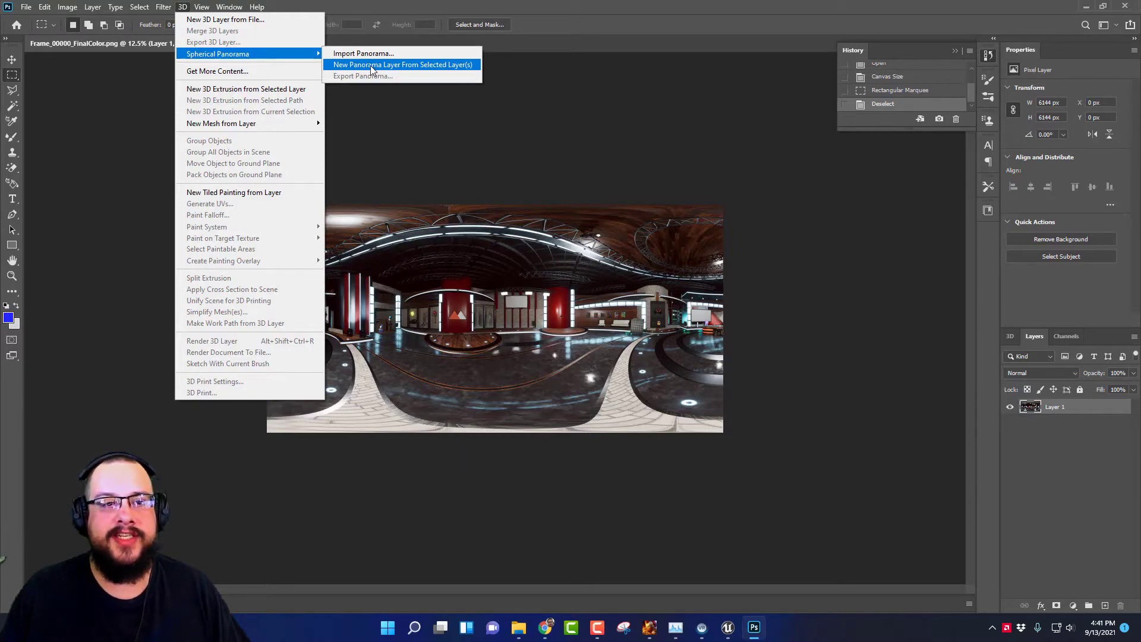
{"action": "left_click", "coordinate": [1082, 414]}
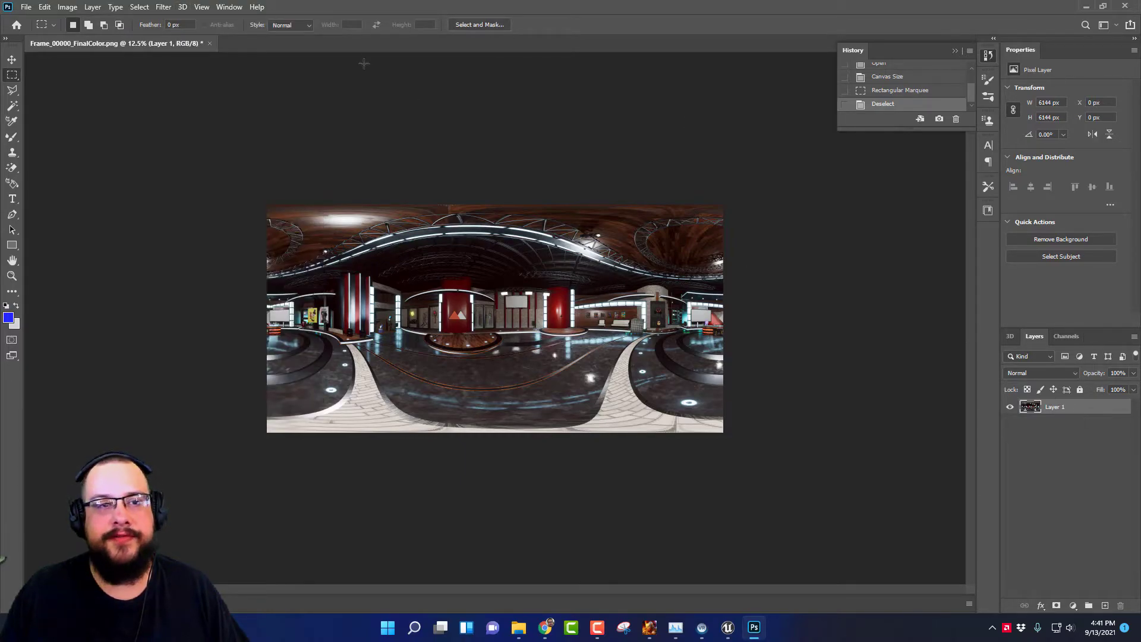
{"action": "left_click", "coordinate": [183, 7]}
{"action": "mouse_move", "coordinate": [292, 54]}
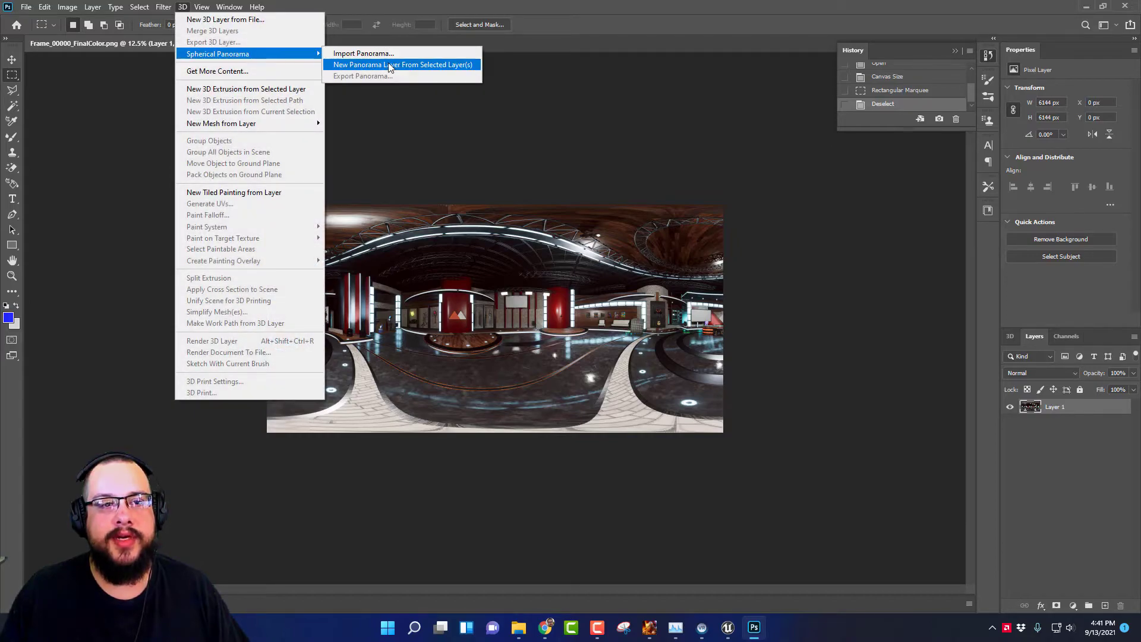
{"action": "left_click", "coordinate": [390, 65]}
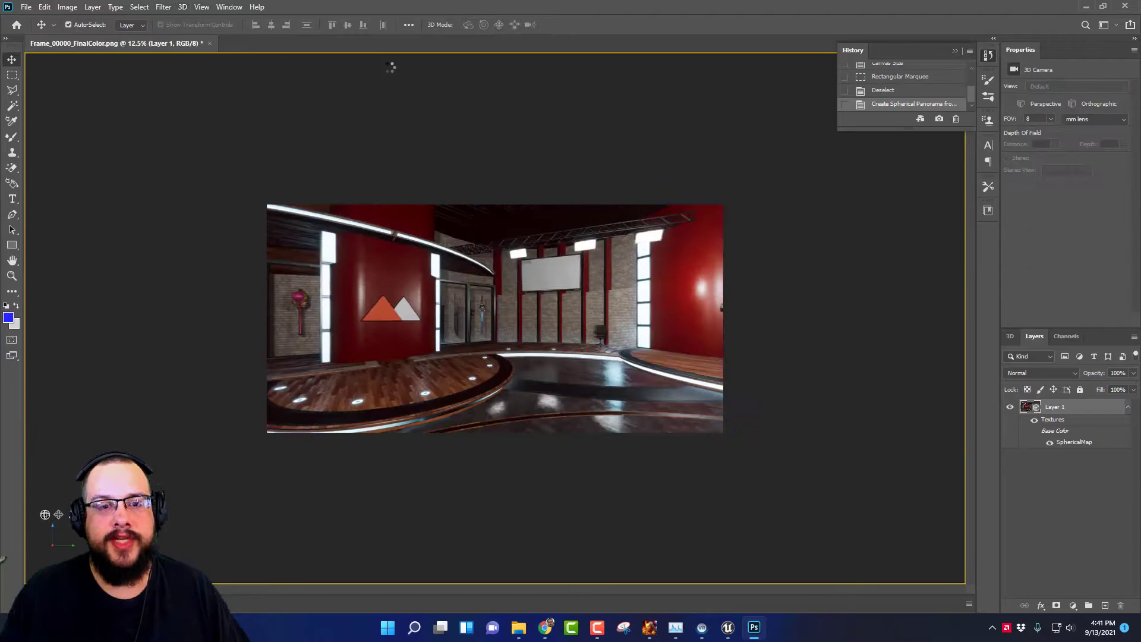
{"action": "left_click_drag", "start_coordinate": [480, 251], "coordinate": [595, 268]}
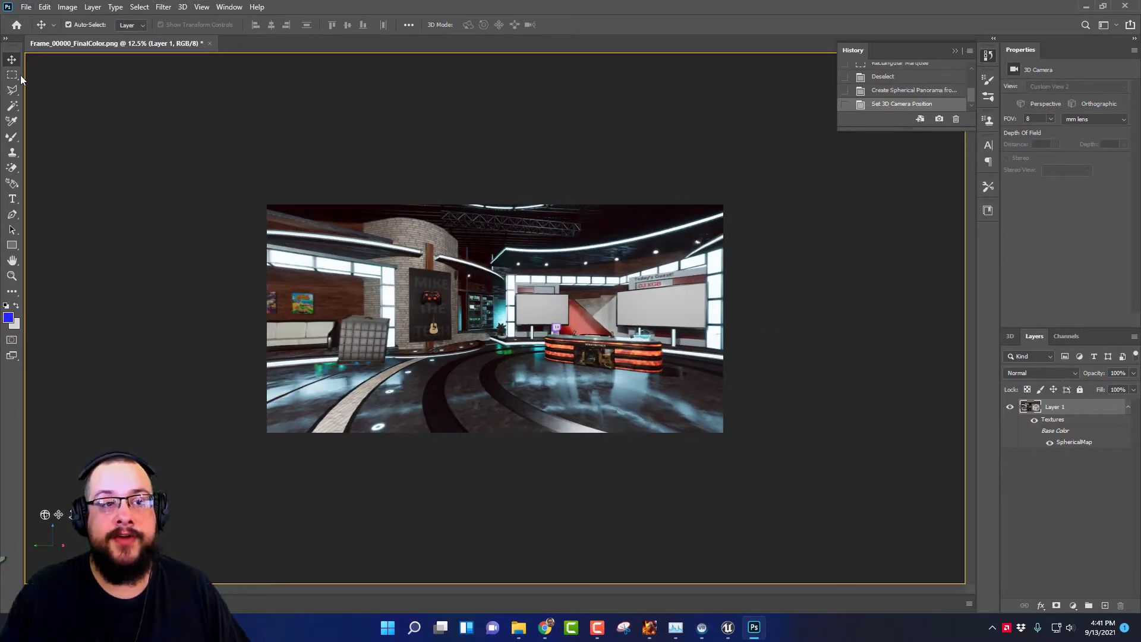
Export the panorama via 3D > Spherical Panorama > Export Panorama, overwriting Layer 1 copy.jpg on the Desktop
{"action": "left_click", "coordinate": [182, 8]}
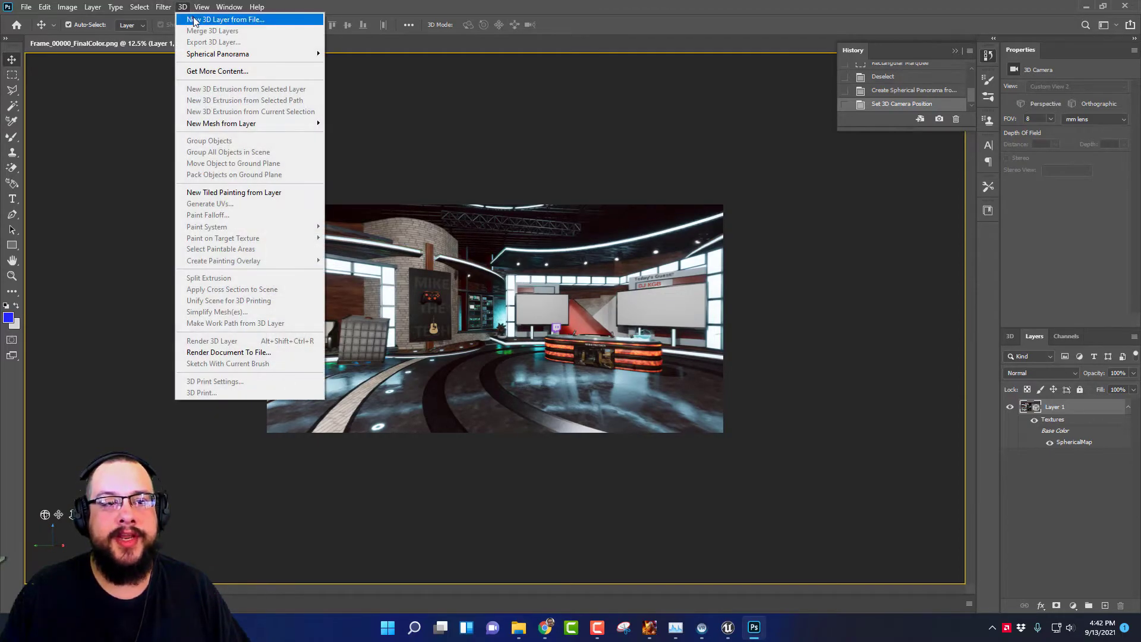
{"action": "mouse_move", "coordinate": [248, 55]}
{"action": "left_click", "coordinate": [390, 74]}
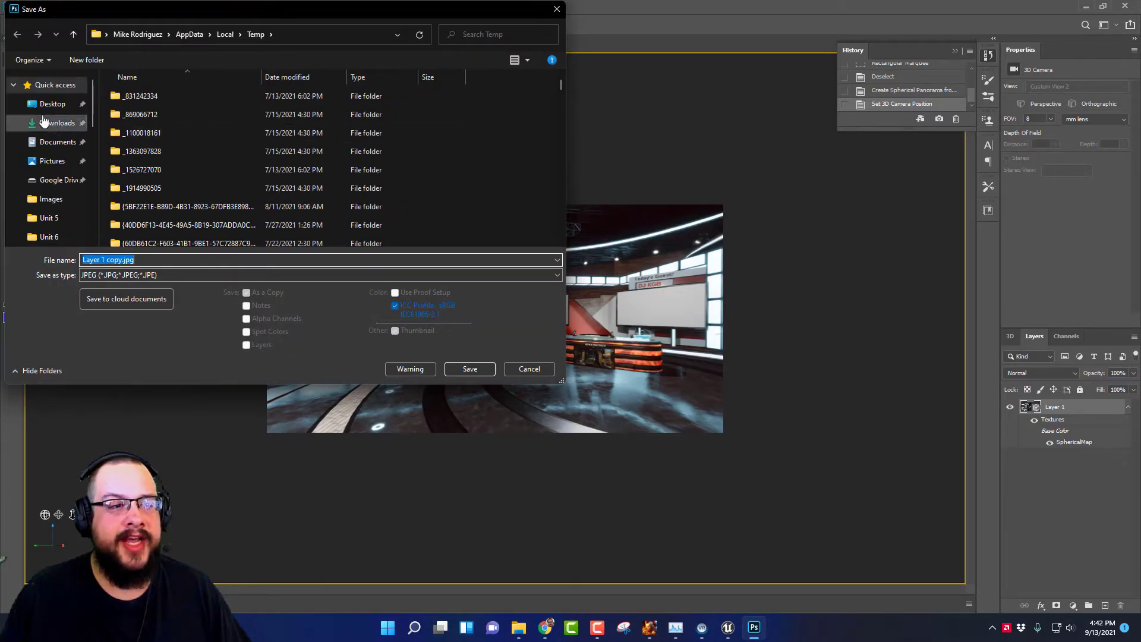
{"action": "left_click", "coordinate": [53, 103]}
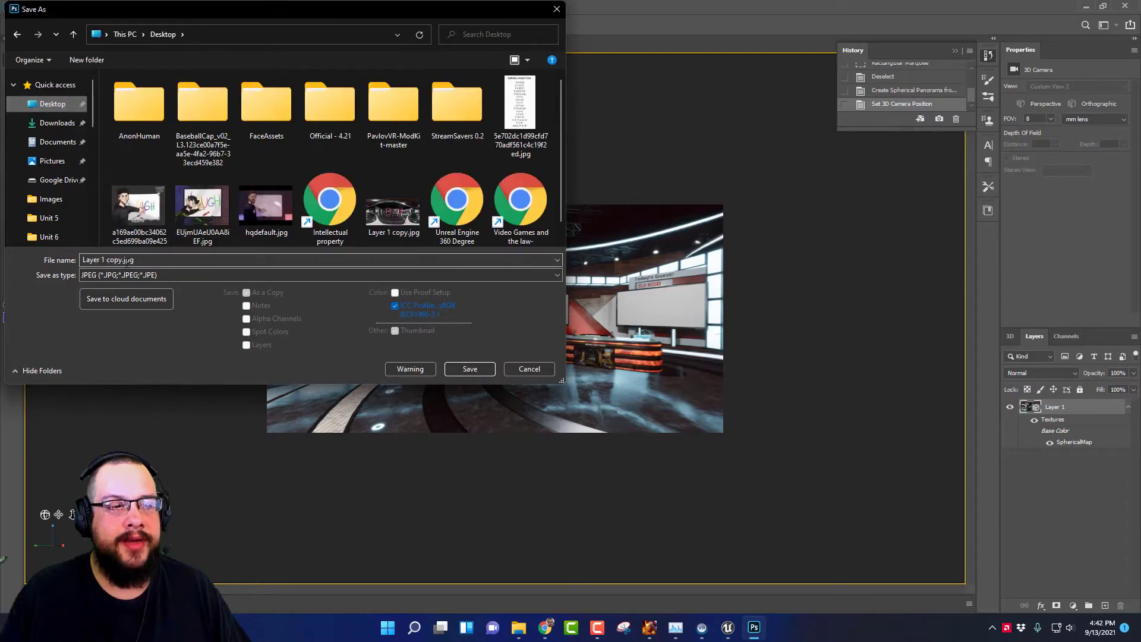
{"action": "left_click", "coordinate": [470, 369]}
{"action": "left_click", "coordinate": [599, 314]}
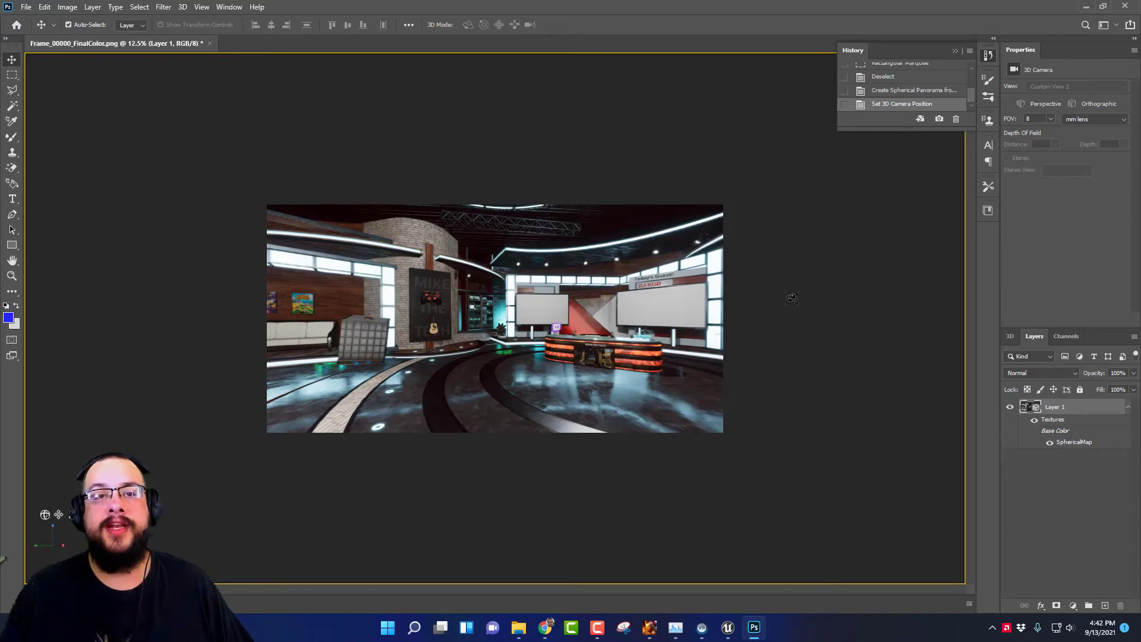
Orbit the panorama to face the red pillars and framed artwork on the studio wall
{"action": "left_click_drag", "start_coordinate": [580, 316], "coordinate": [557, 343]}
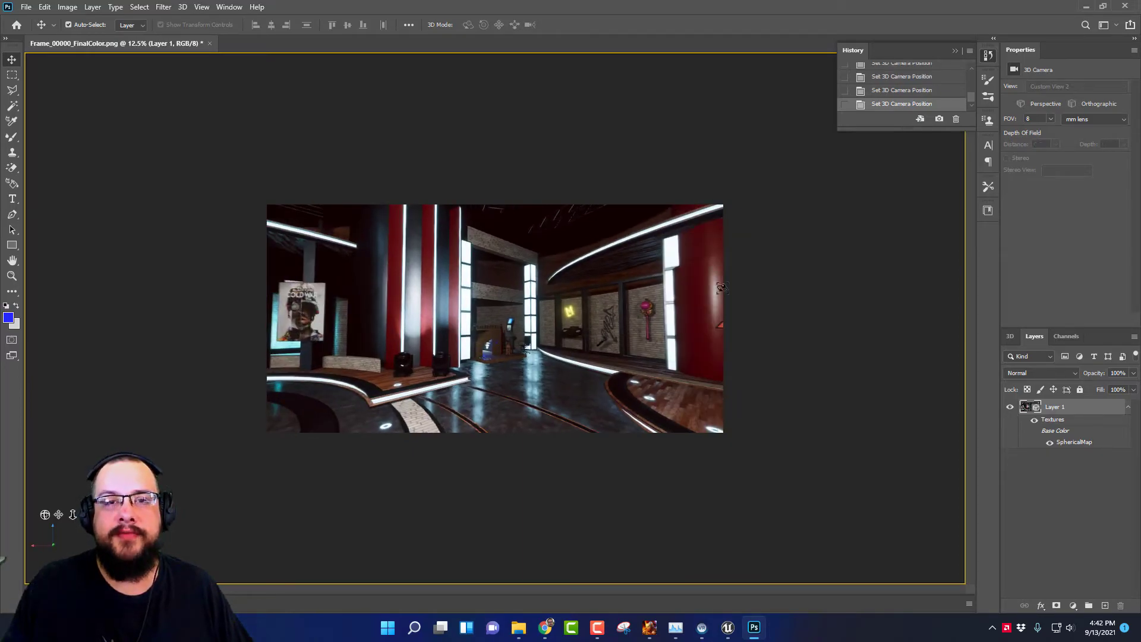